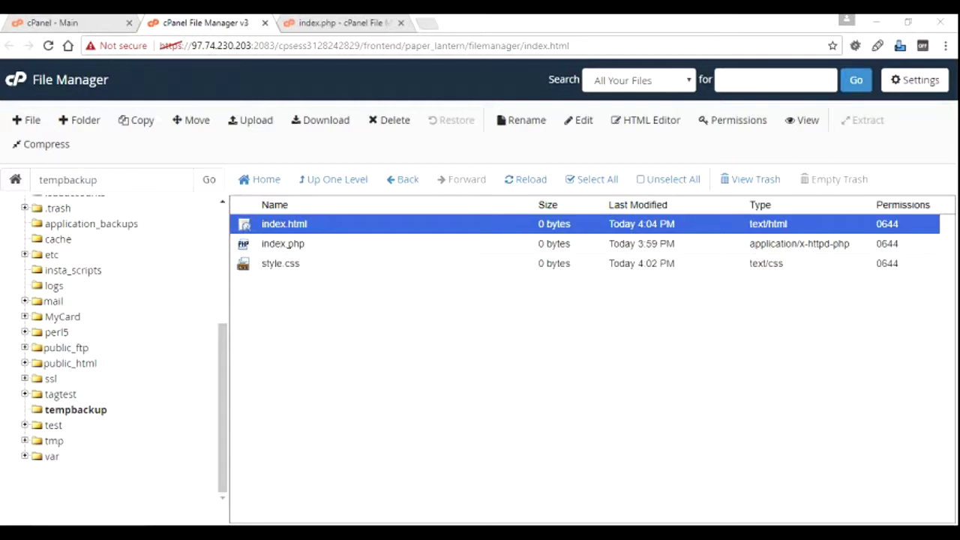
# - Close the index.php editor tab to return to the tempbackup folder listing
pyautogui.click(401, 23)
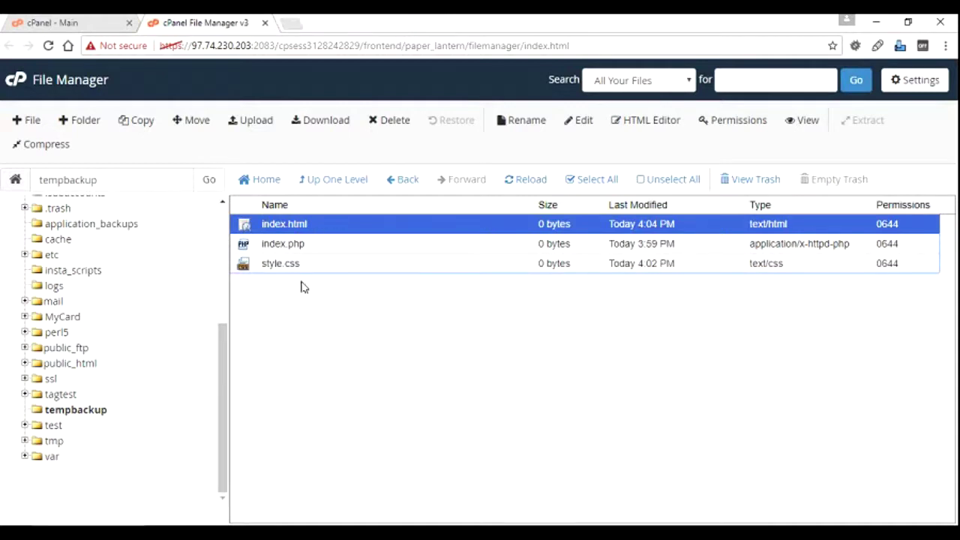
# - Open tempbackup's index.html in the HTML Editor and place the caret in the empty page
pyautogui.keyDown('ctrl'); pyautogui.click(317, 233); pyautogui.keyUp('ctrl')
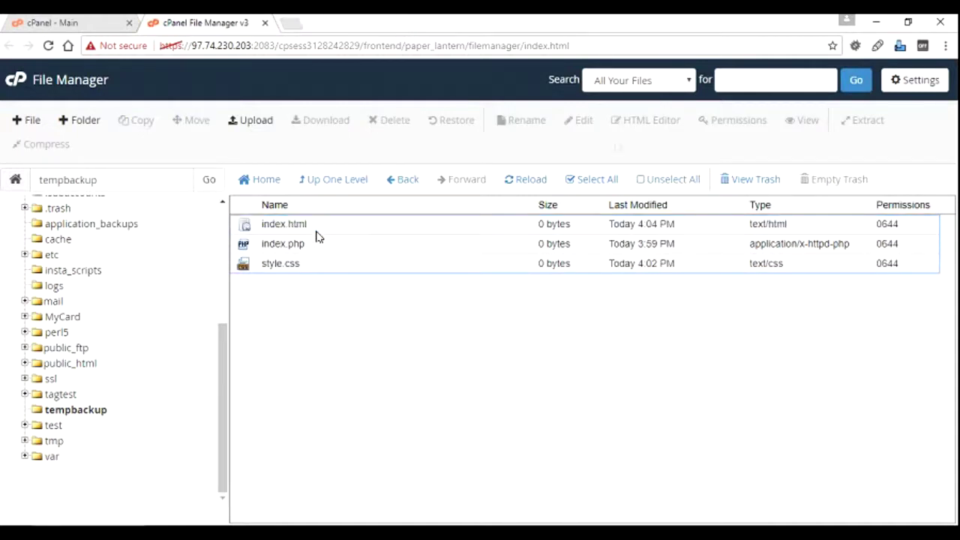
pyautogui.click(409, 230)
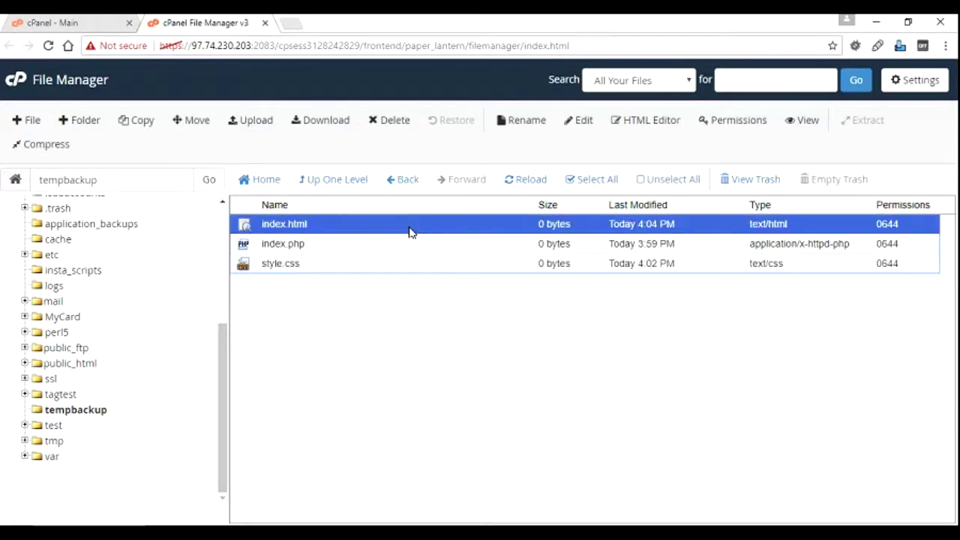
pyautogui.click(651, 129)
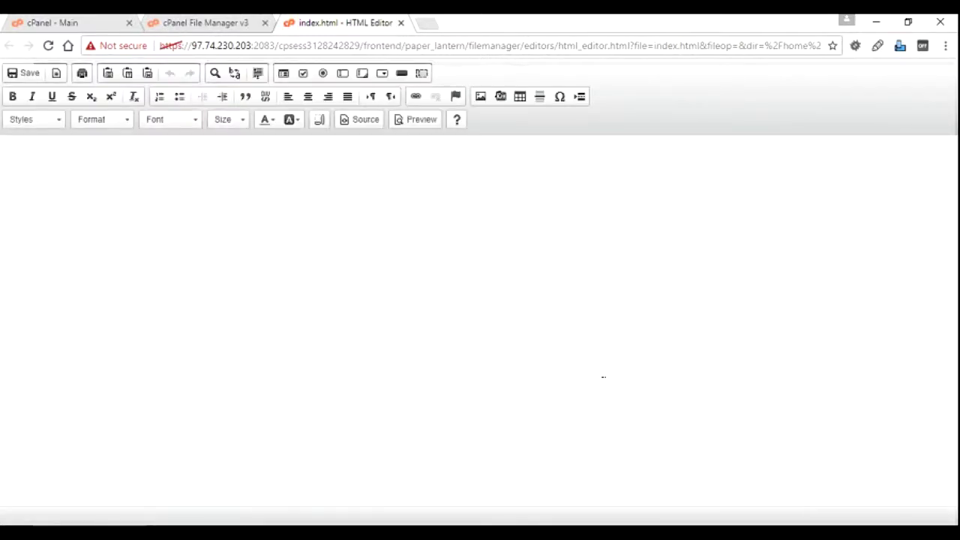
pyautogui.click(388, 336)
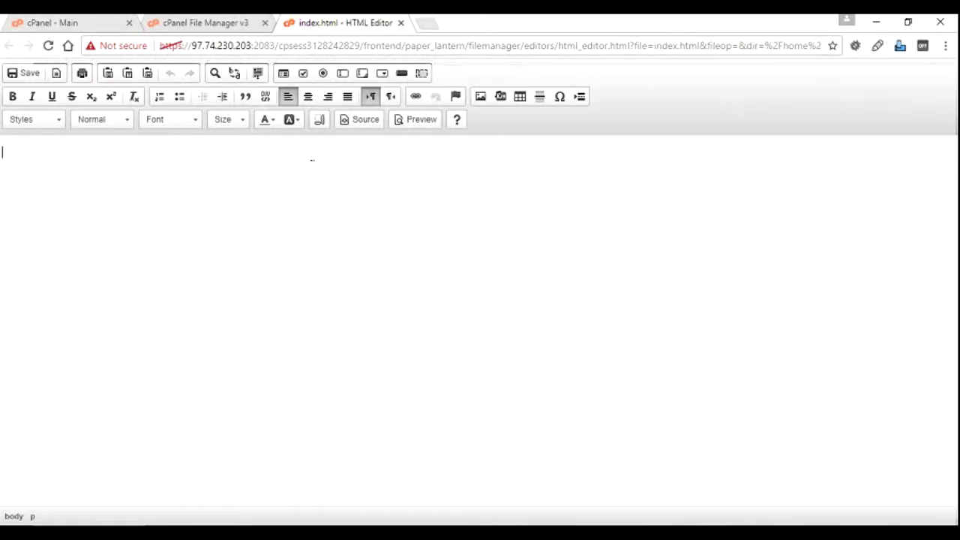
# - Type 'Hello World' as the page text, discarding the literal <p> tags, and check the source
pyautogui.write('<p>Hello Wo')
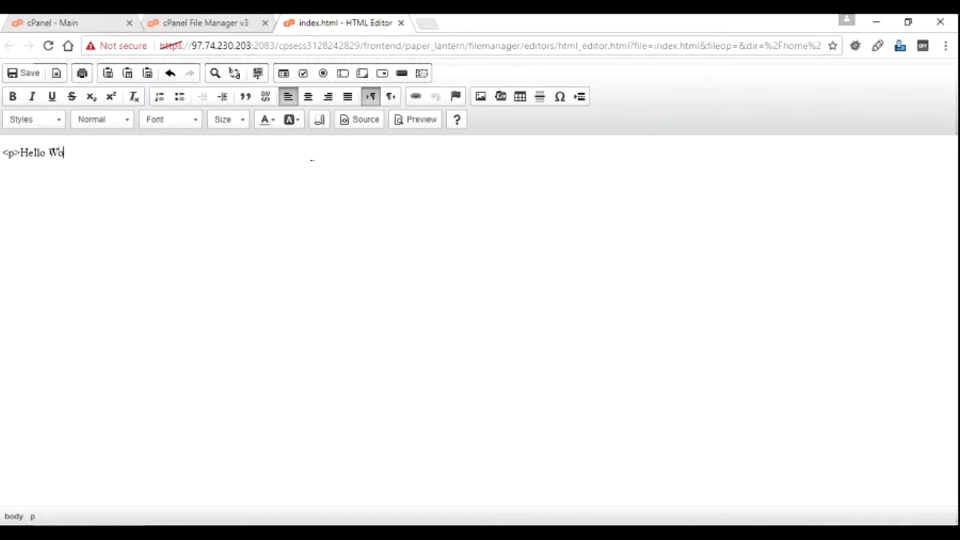
pyautogui.write('rld</p>')
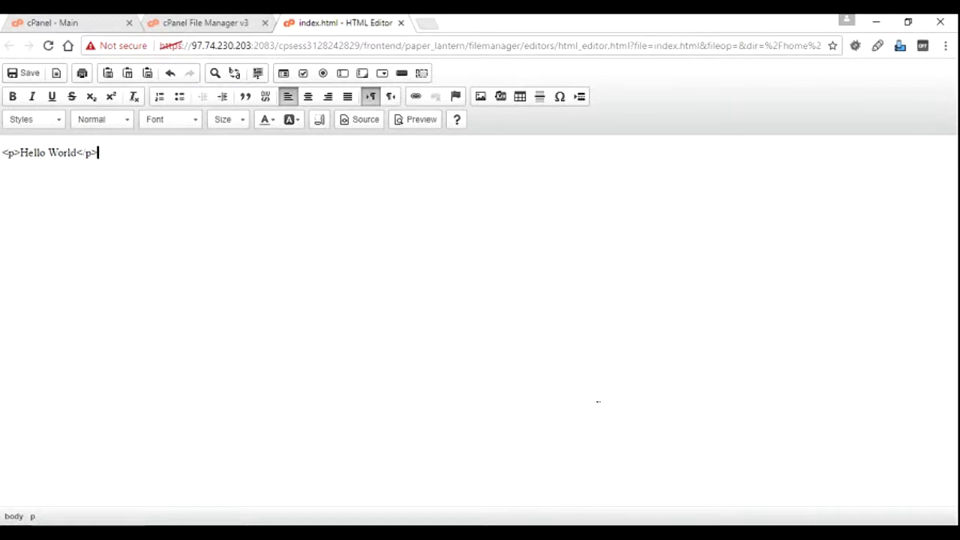
pyautogui.hotkey('ctrl', 'a')
pyautogui.press('Delete')
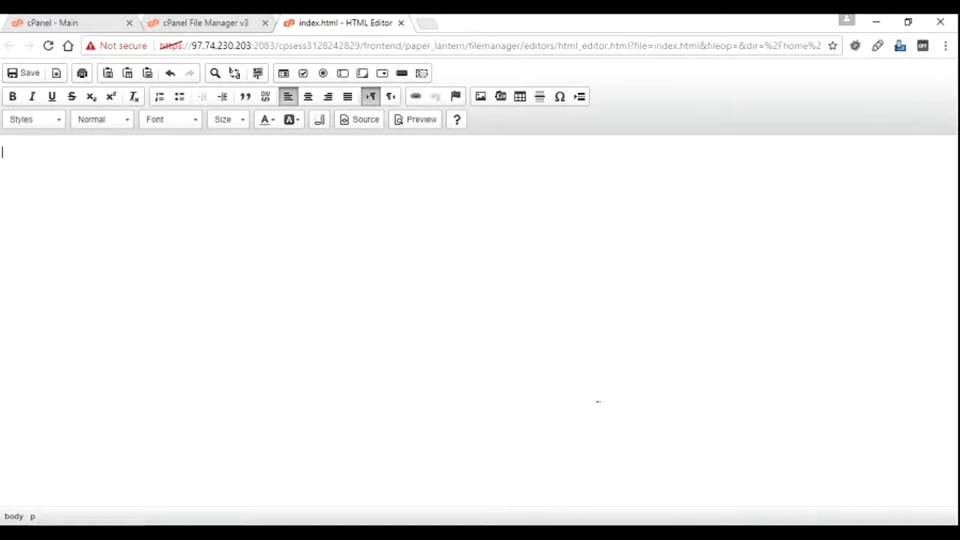
pyautogui.write('Hello World')
pyautogui.click(357, 124)
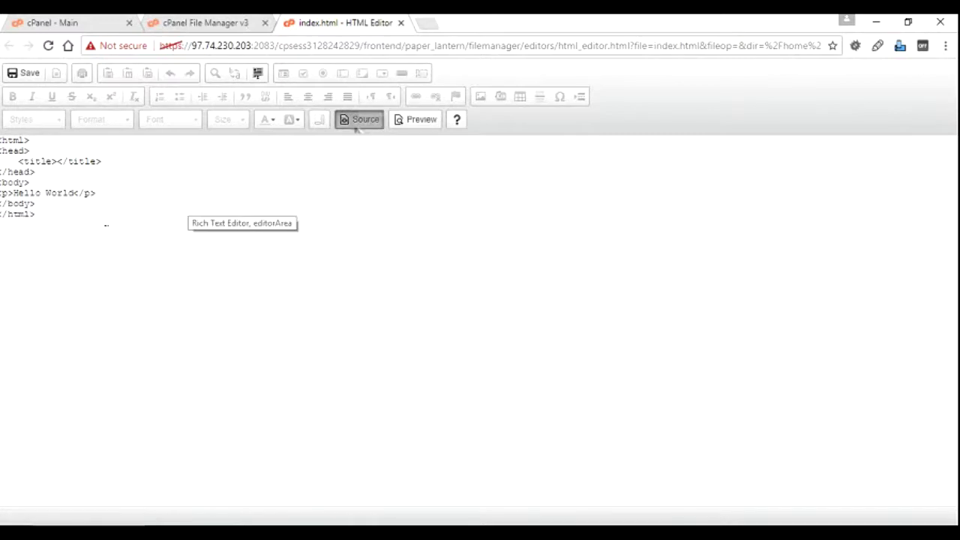
pyautogui.moveTo(104, 195); pyautogui.dragTo(3, 197)
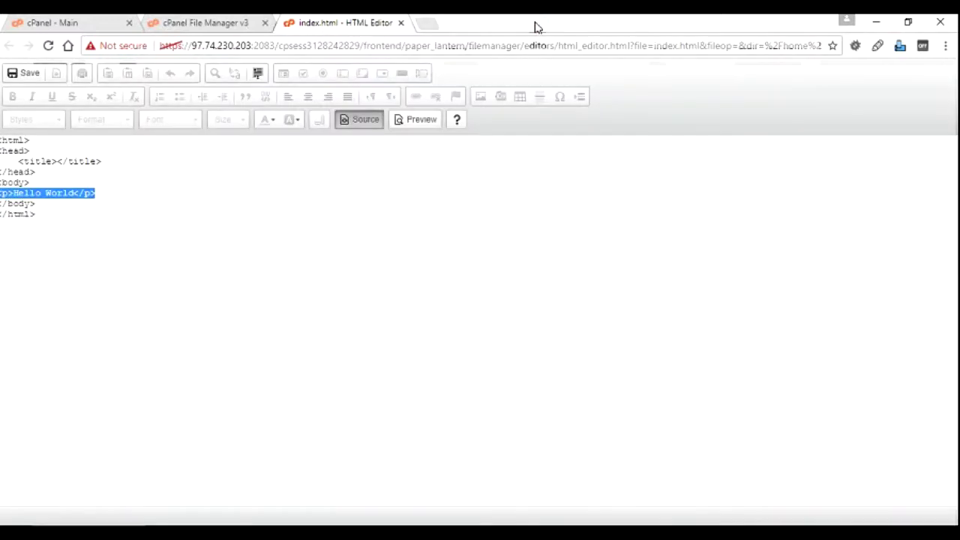
pyautogui.click(361, 122)
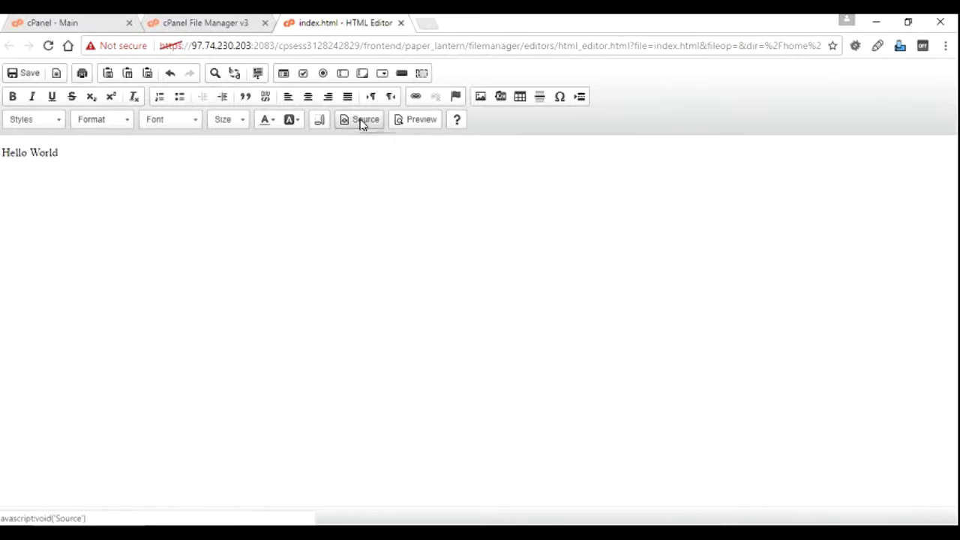
# - Try wrapping Hello World in typed <p> tags, then delete those tags again
pyautogui.click(73, 160)
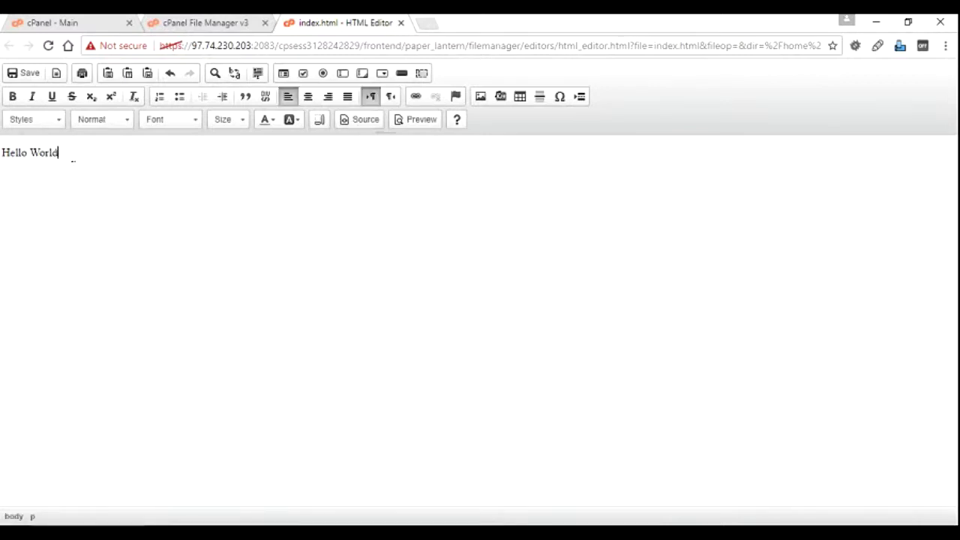
pyautogui.press('Left')
pyautogui.press('Left')
pyautogui.press('Left')
pyautogui.press('Left')
pyautogui.press('Left')
pyautogui.press('Left')
pyautogui.press('Left')
pyautogui.press('Left')
pyautogui.press('Left')
pyautogui.press('Left')
pyautogui.press('Left')
pyautogui.write('<p>')
pyautogui.press('Right')
pyautogui.press('Right')
pyautogui.press('Right')
pyautogui.press('Right')
pyautogui.press('Right')
pyautogui.press('Right')
pyautogui.press('Right')
pyautogui.press('Right')
pyautogui.press('Right')
pyautogui.press('Right')
pyautogui.press('Right')
pyautogui.write('</p>')
pyautogui.press('BackSpace')
pyautogui.press('BackSpace')
pyautogui.press('BackSpace')
pyautogui.press('BackSpace')
pyautogui.press('Left')
pyautogui.press('Left')
pyautogui.press('Left')
pyautogui.press('Left')
pyautogui.press('Left')
pyautogui.press('Left')
pyautogui.press('Left')
pyautogui.press('Left')
pyautogui.press('Left')
pyautogui.press('Left')
pyautogui.press('Left')
pyautogui.press('BackSpace')
pyautogui.press('BackSpace')
pyautogui.press('BackSpace')
pyautogui.press('Right')
pyautogui.press('Right')
pyautogui.press('Right')
pyautogui.press('Right')
pyautogui.press('Right')
pyautogui.press('Right')
pyautogui.press('Right')
pyautogui.press('Right')
pyautogui.press('Right')
pyautogui.press('Right')
pyautogui.press('Right')
# - Add the paragraph 'How are you doing ? Where are you from ? Where is the newspaper lying?' below
pyautogui.press('Return')
pyautogui.press('Return')
pyautogui.write('How are you doing ')
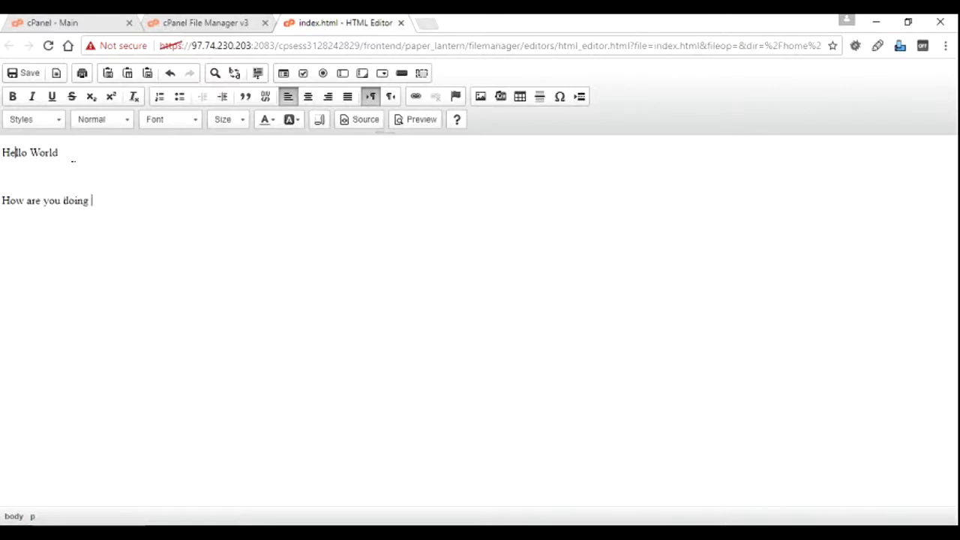
pyautogui.write('? Where are you fro')
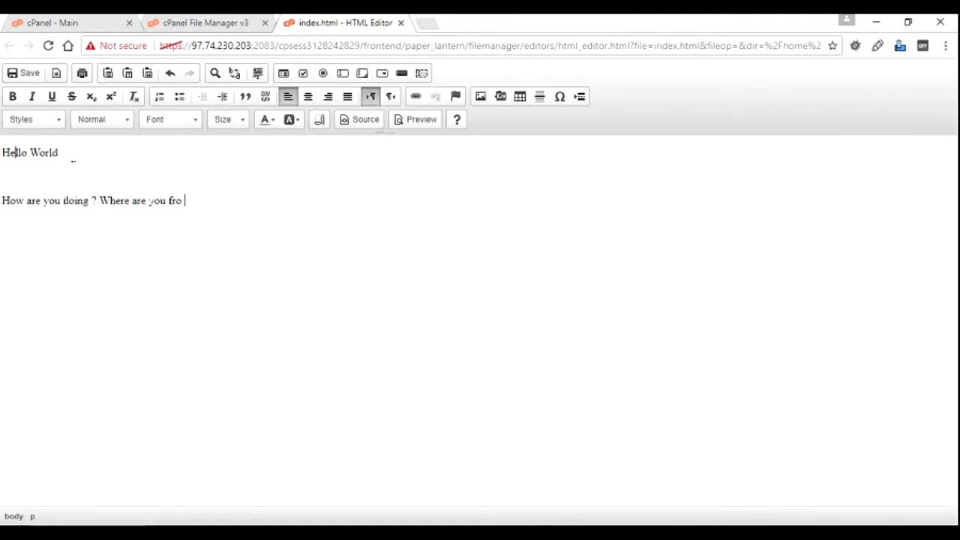
pyautogui.press('BackSpace')
pyautogui.write('om ? Where is th')
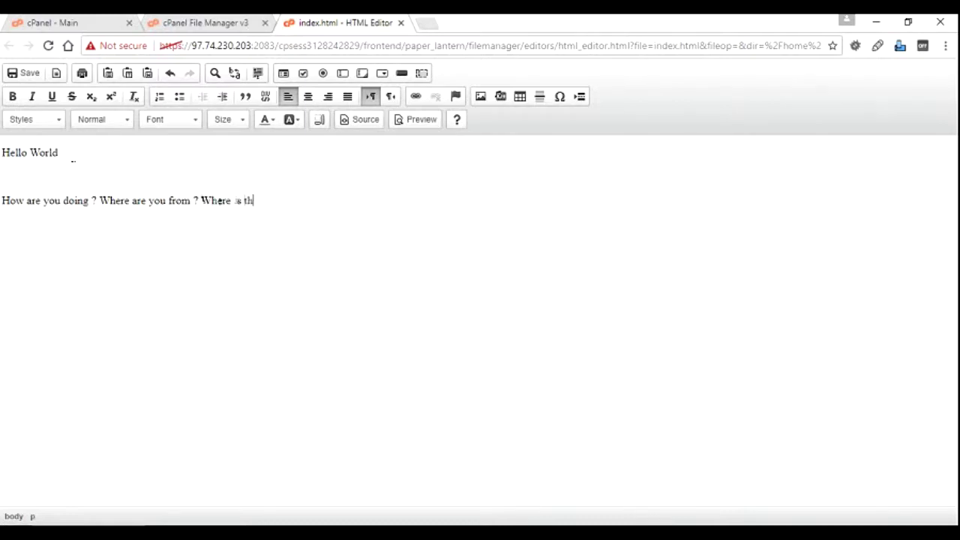
pyautogui.write('e newspaper lying?')
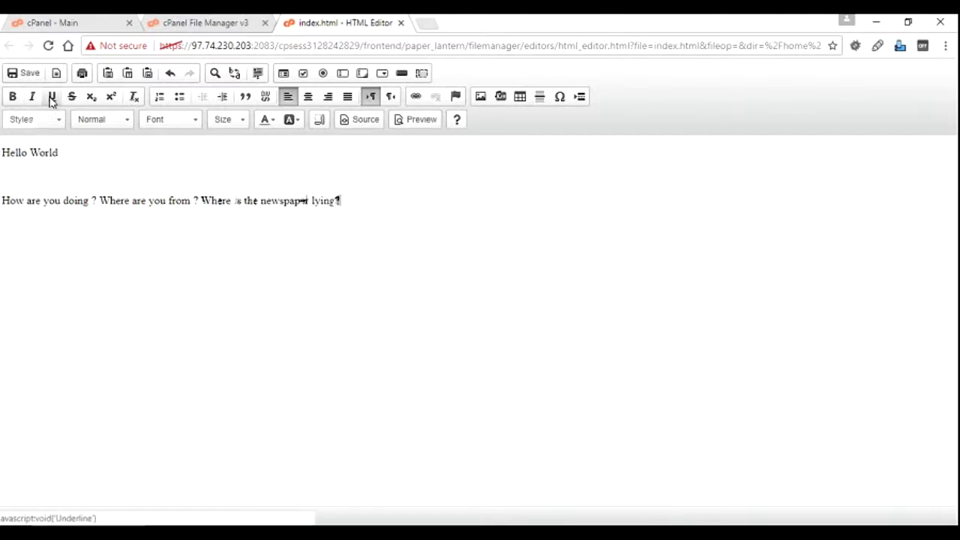
pyautogui.moveTo(99, 201); pyautogui.dragTo(1, 201)
# - Bold 'How are you doing ?' and confirm the <strong> tags in the source view
pyautogui.click(12, 98)
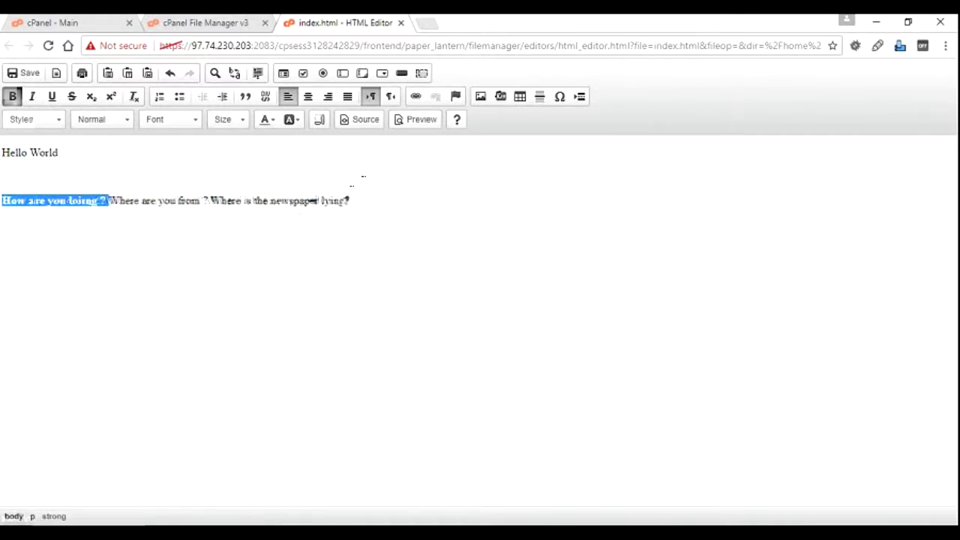
pyautogui.click(365, 122)
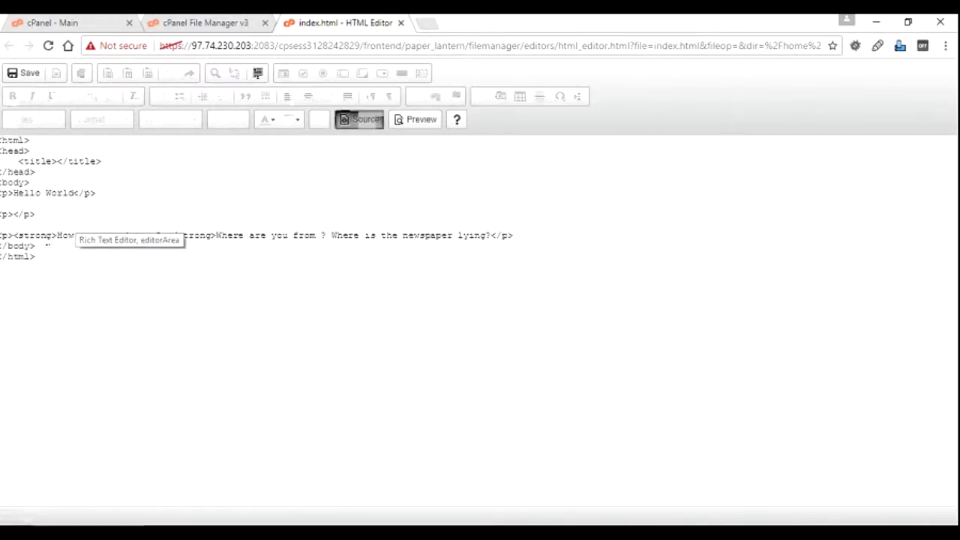
pyautogui.click(180, 247)
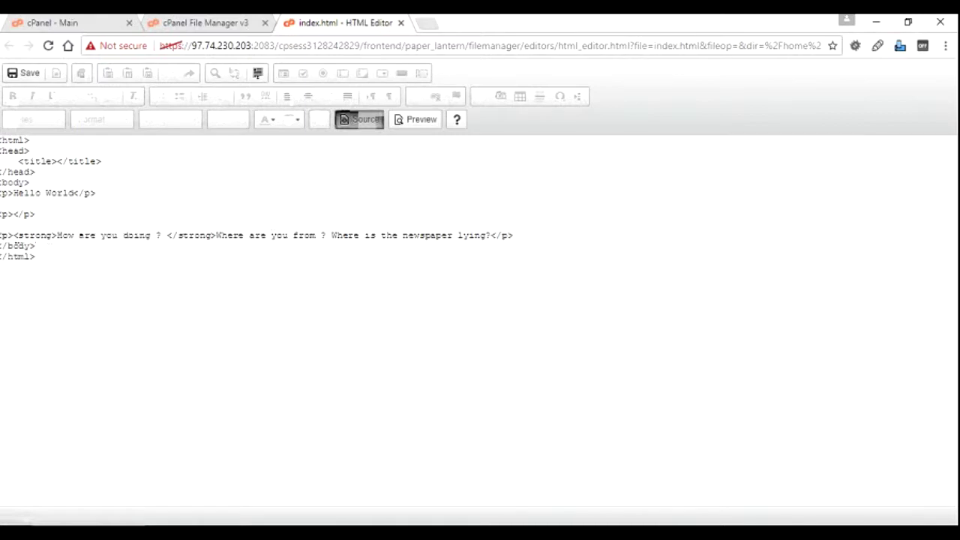
pyautogui.moveTo(13, 236); pyautogui.dragTo(57, 237)
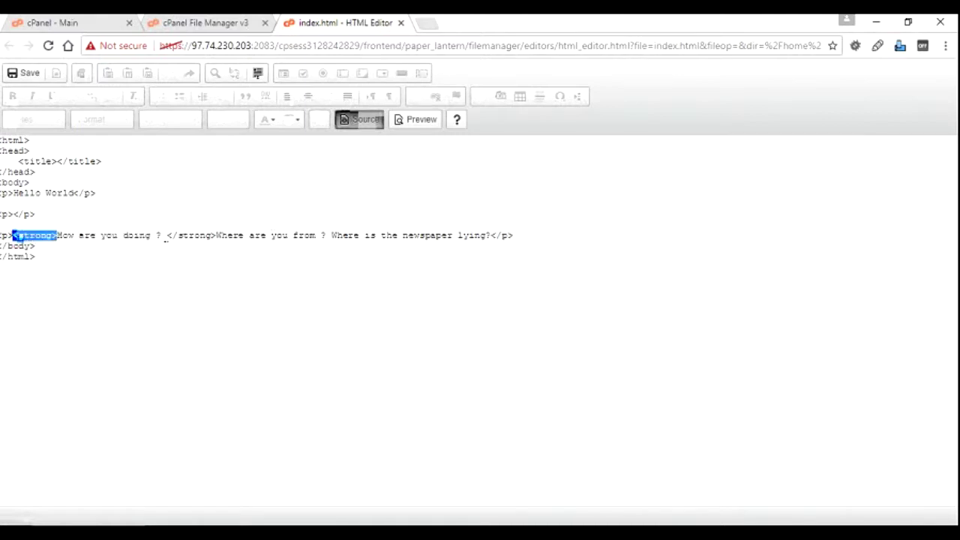
pyautogui.moveTo(166, 235); pyautogui.dragTo(216, 237)
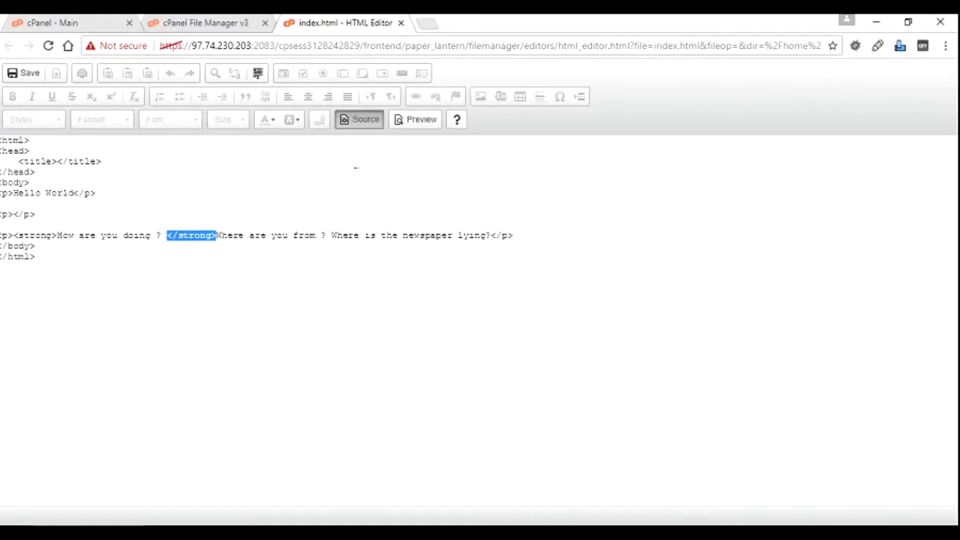
# - Preview the page in a new tab, then return to the editor's visual view
pyautogui.click(418, 123)
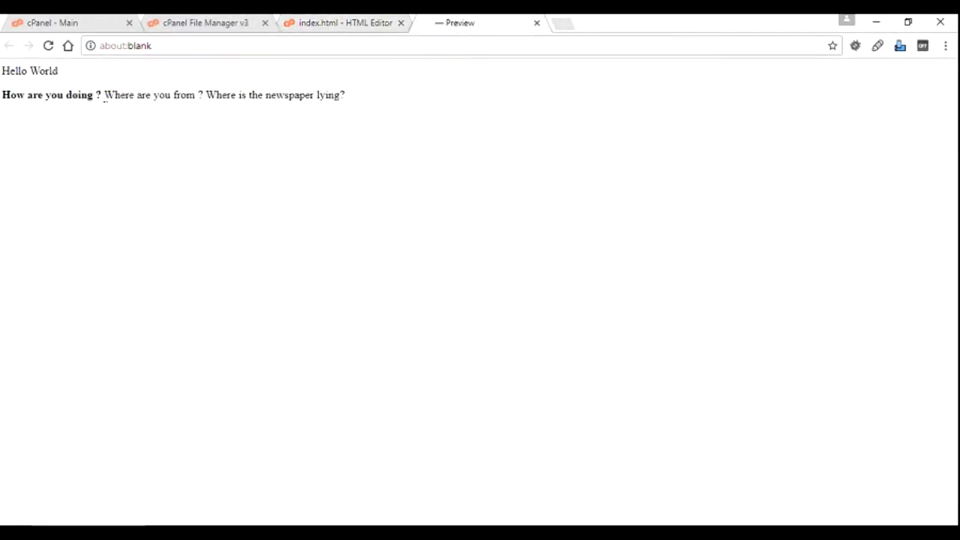
pyautogui.moveTo(105, 96); pyautogui.dragTo(1, 105)
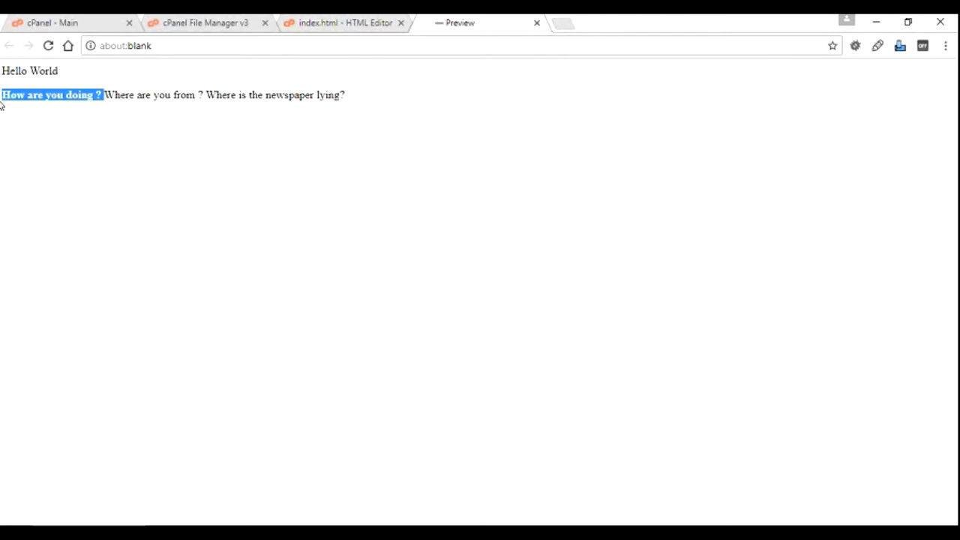
pyautogui.click(333, 23)
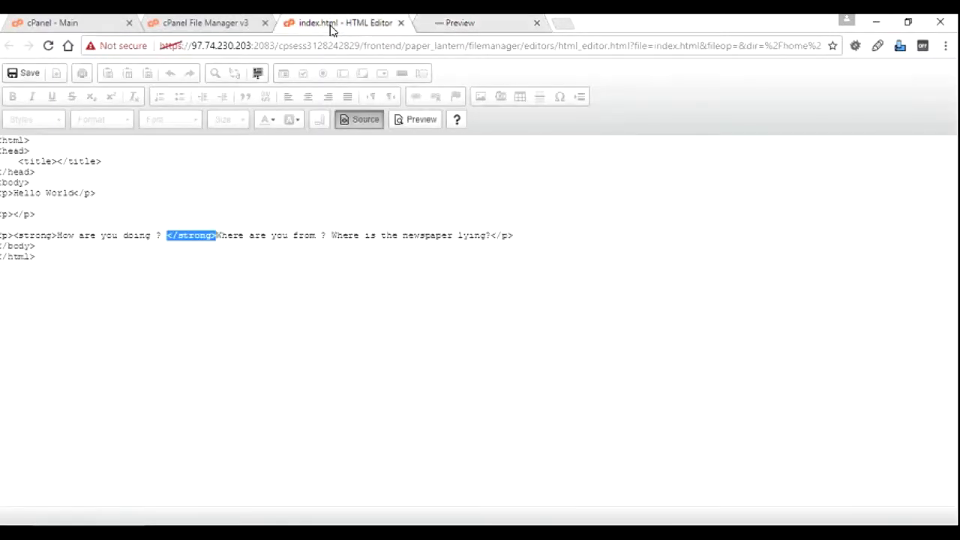
pyautogui.click(354, 128)
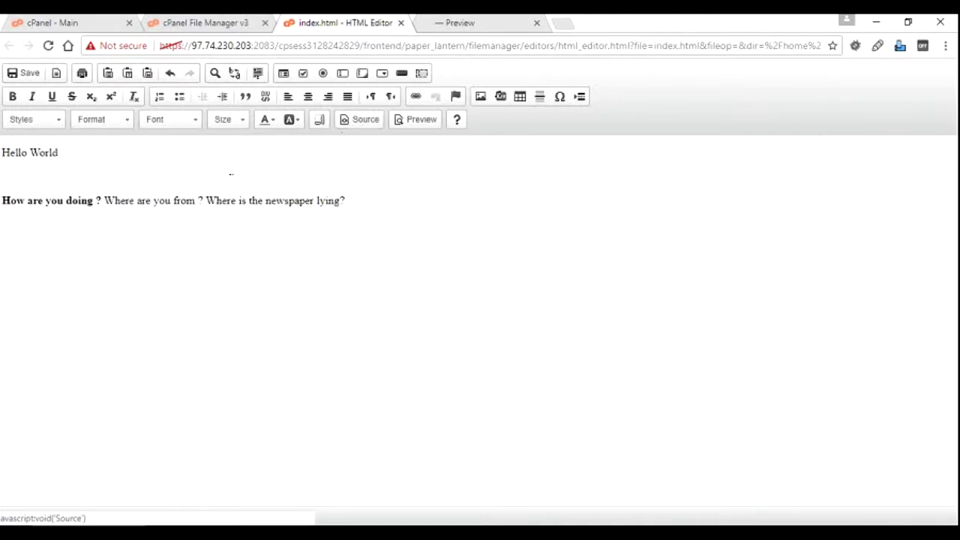
# - Apply the Small style to 'Where are you from ?' and view the resulting source
pyautogui.click(58, 124)
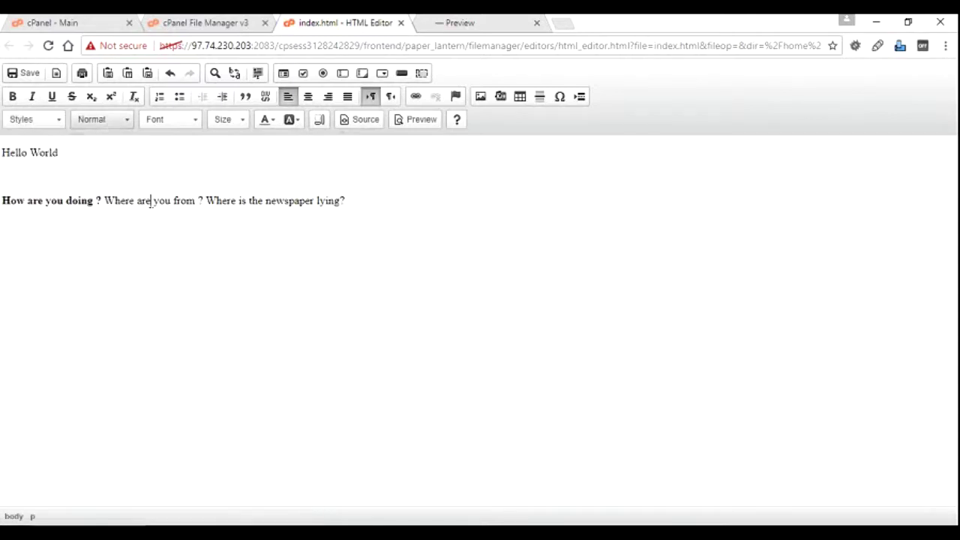
pyautogui.moveTo(201, 200); pyautogui.dragTo(104, 200)
pyautogui.click(56, 122)
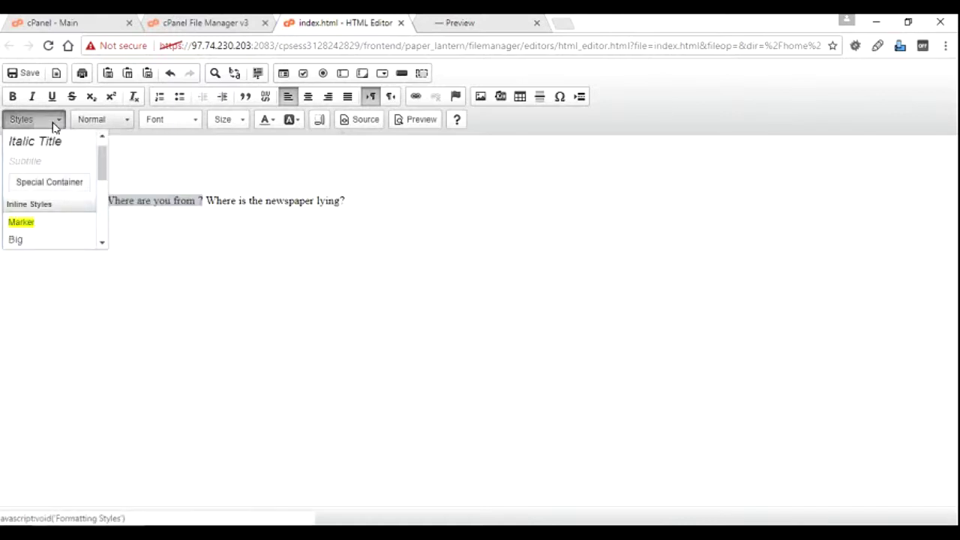
pyautogui.moveTo(102, 164)
pyautogui.mouseDown()
pyautogui.moveTo(101, 228)
pyautogui.moveTo(102, 162)
pyautogui.moveTo(103, 192)
pyautogui.mouseUp()
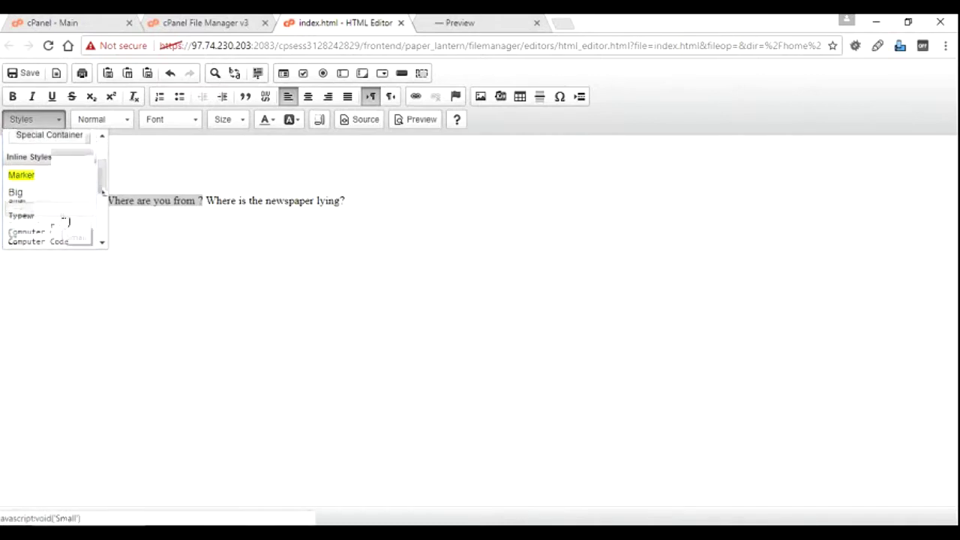
pyautogui.click(66, 216)
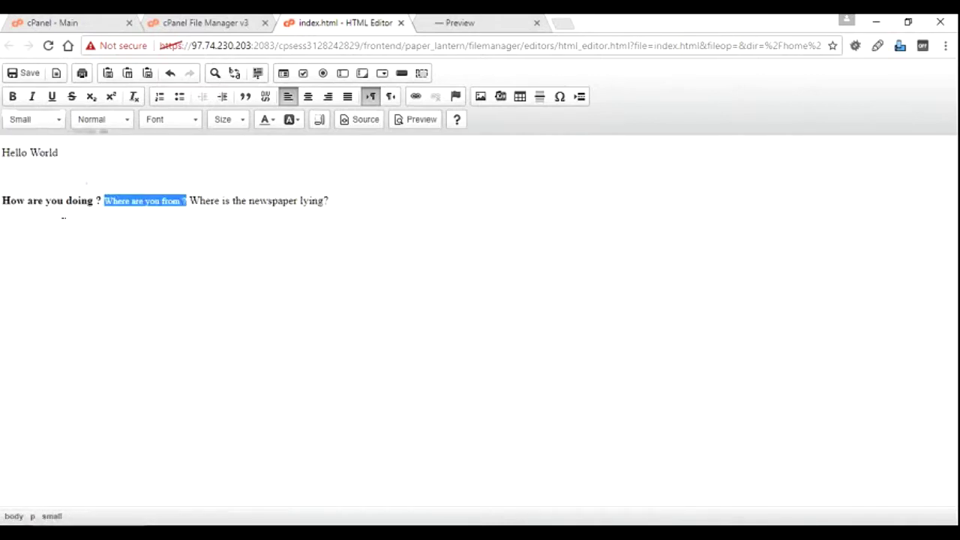
pyautogui.click(359, 123)
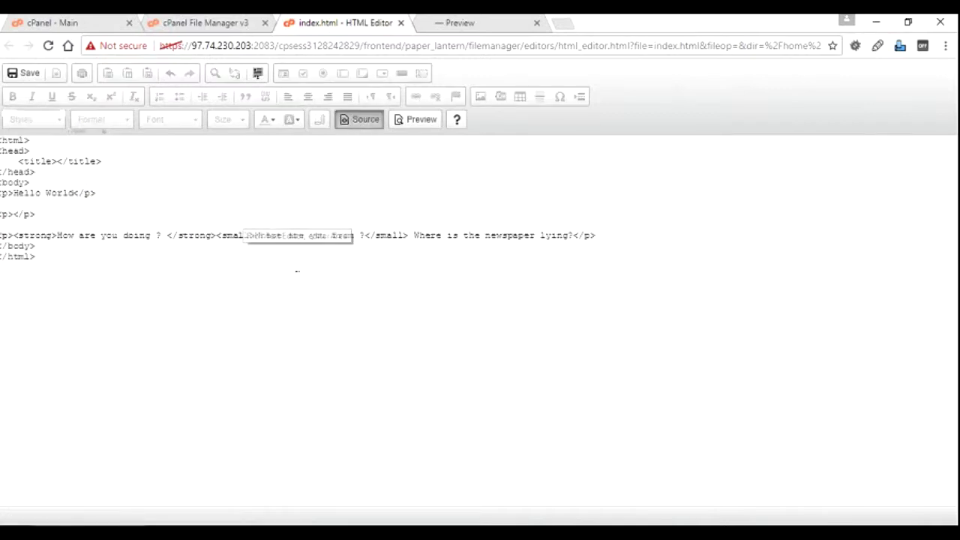
# - Highlight the <small> markup, preview the smaller phrase, and return to the editor tab
pyautogui.moveTo(222, 239); pyautogui.dragTo(410, 238)
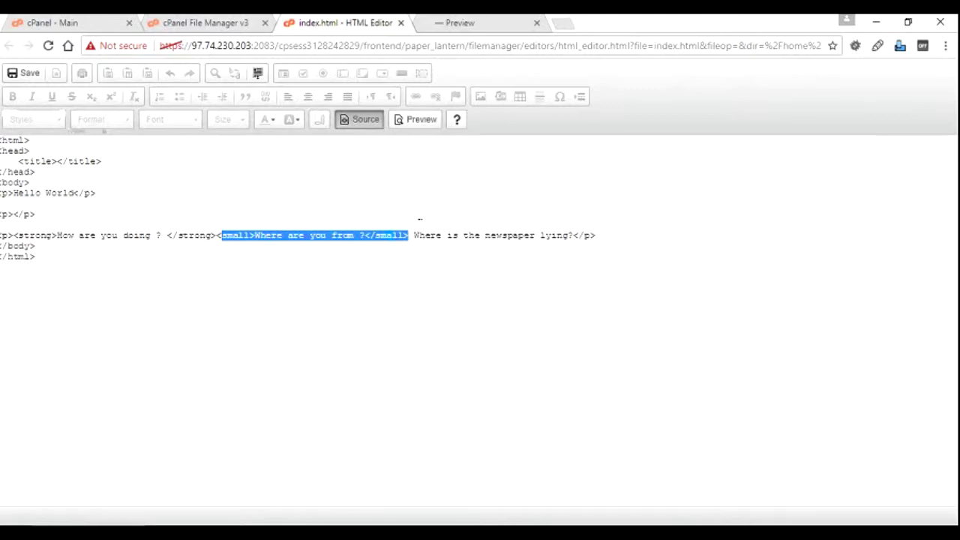
pyautogui.click(421, 122)
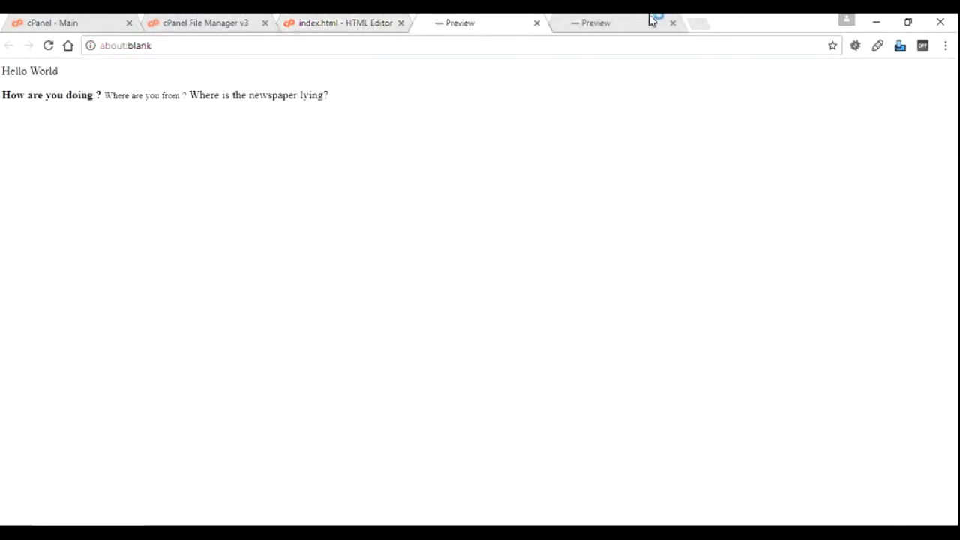
pyautogui.click(673, 22)
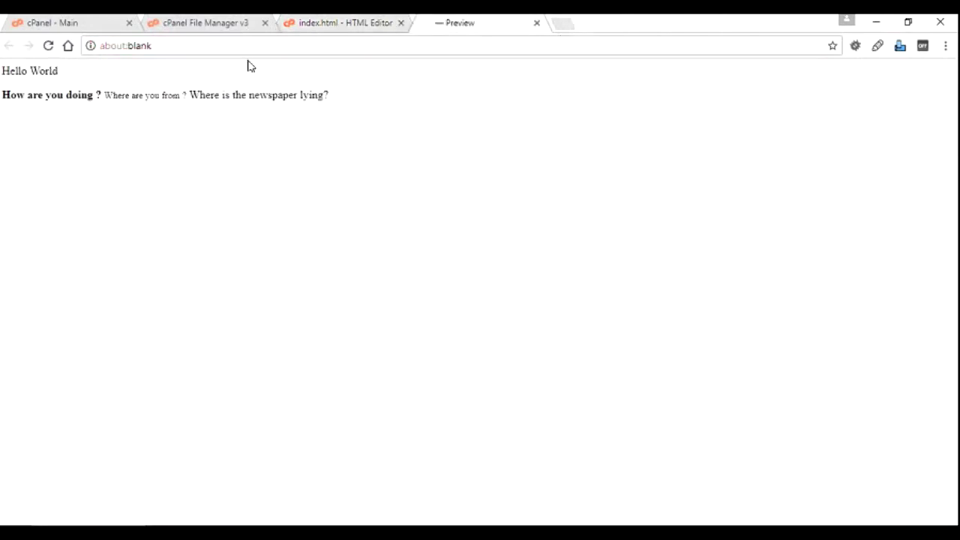
pyautogui.moveTo(186, 95); pyautogui.dragTo(121, 95)
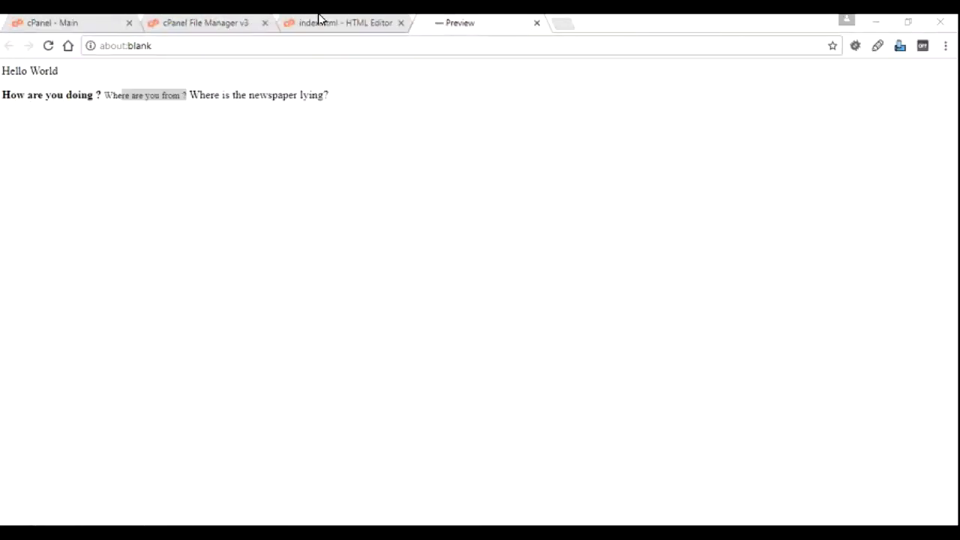
pyautogui.click(318, 21)
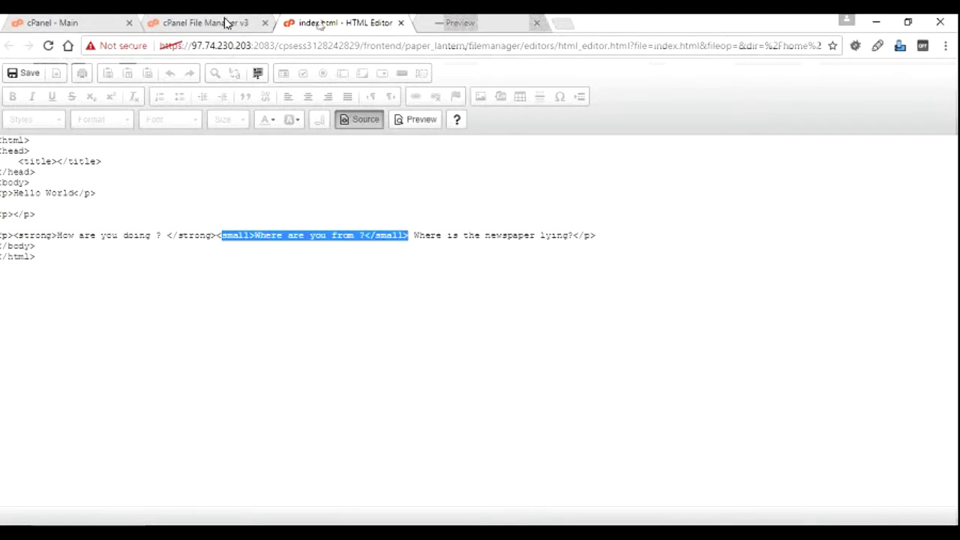
# - Split the questions onto lines, then undo the splits and the small and bold formatting
pyautogui.click(368, 122)
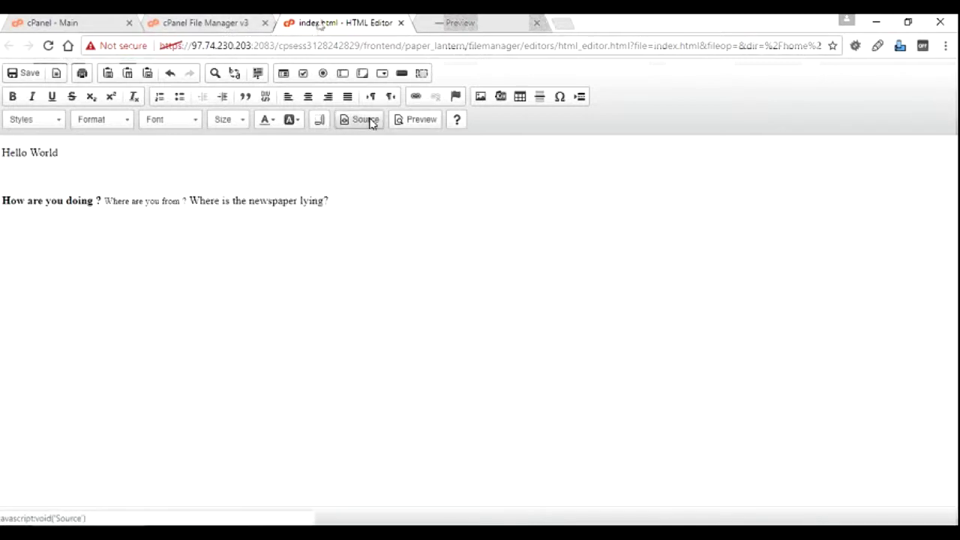
pyautogui.click(104, 201)
pyautogui.press('Return')
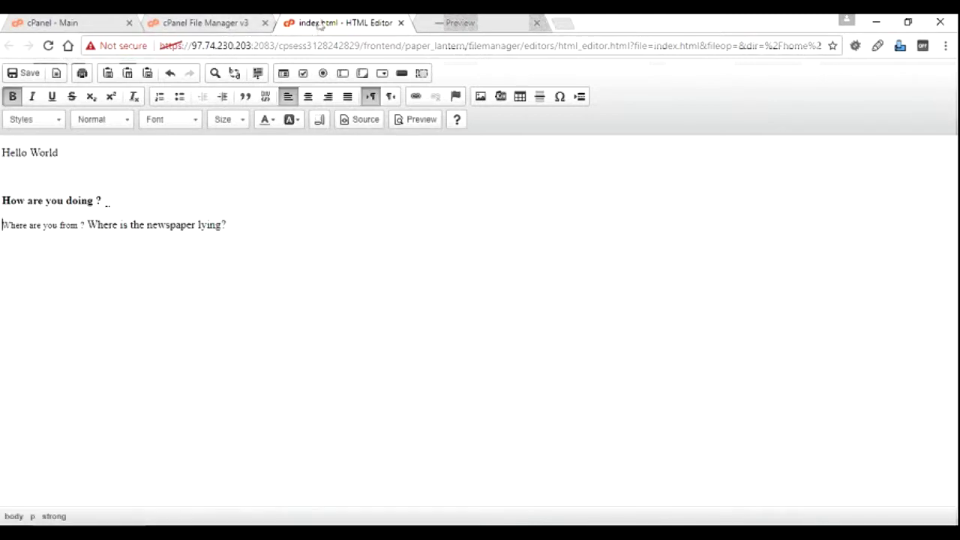
pyautogui.press('Return')
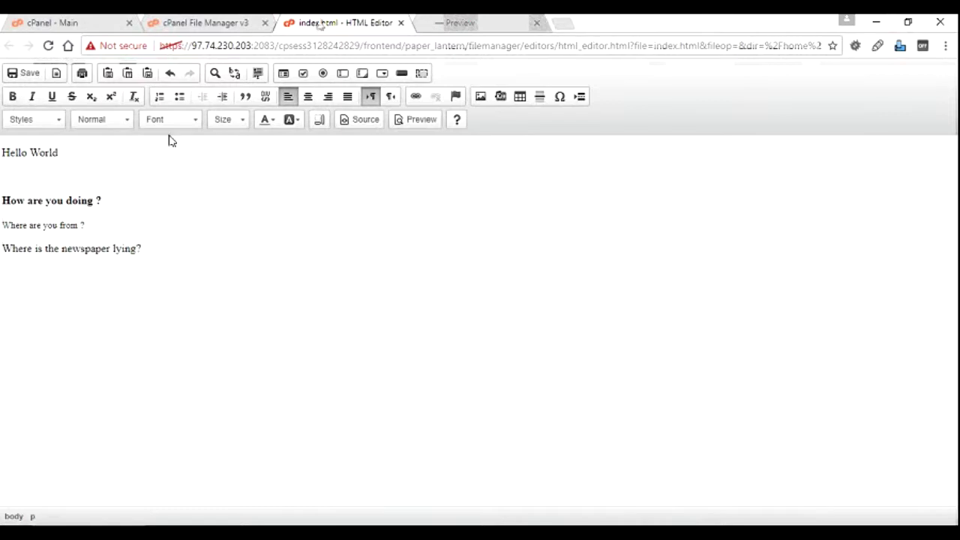
pyautogui.click(171, 74)
pyautogui.click(171, 74)
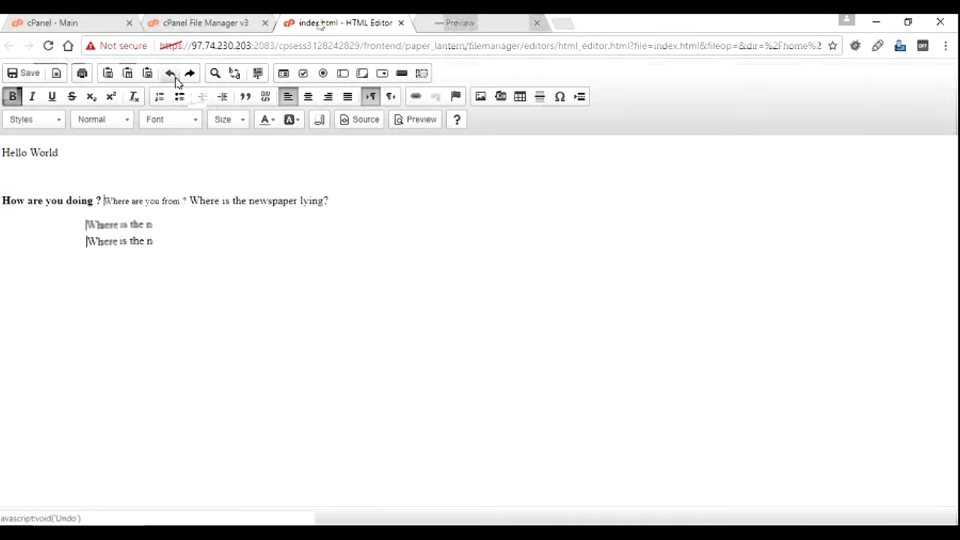
pyautogui.click(171, 74)
pyautogui.click(172, 74)
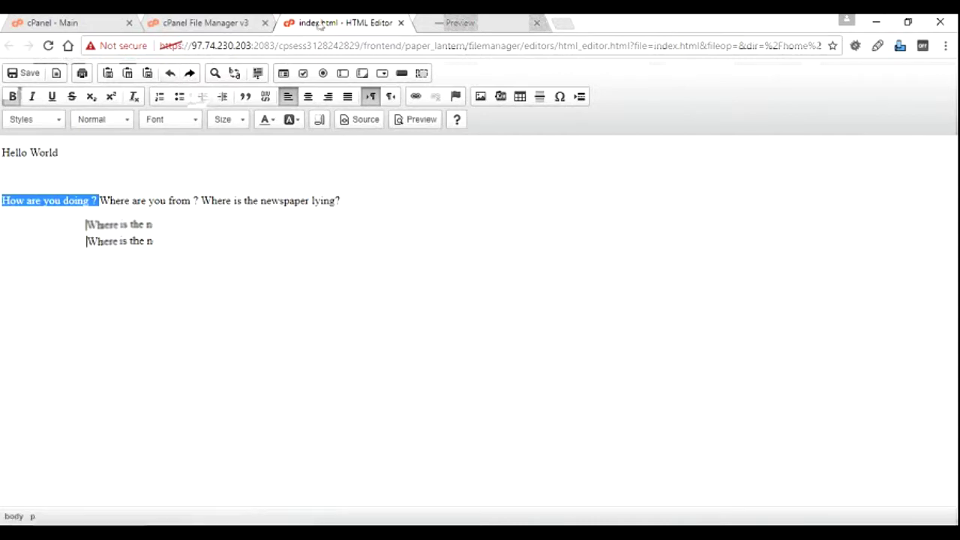
# - Put 'Where are you from ?' and the newspaper question each on its own line
pyautogui.click(106, 200)
pyautogui.press('Return')
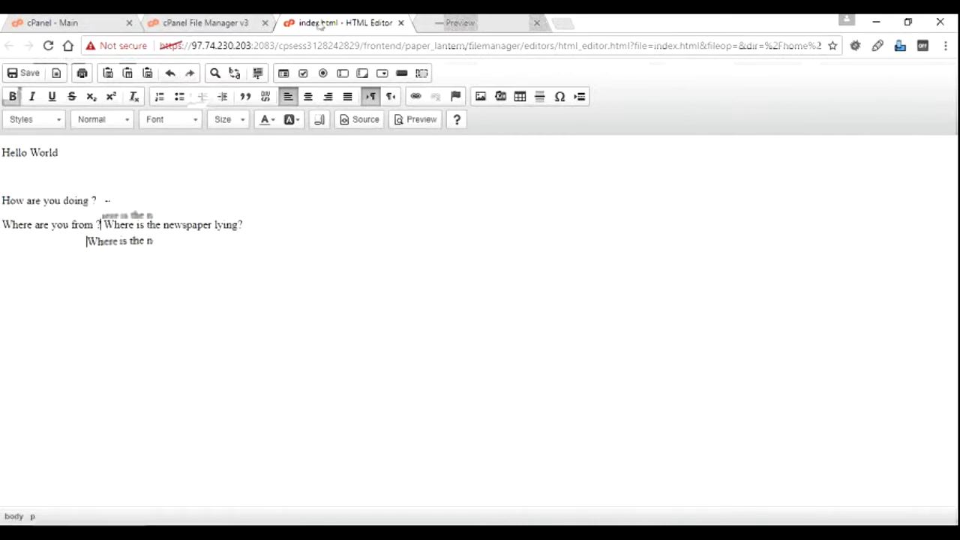
pyautogui.press('Return')
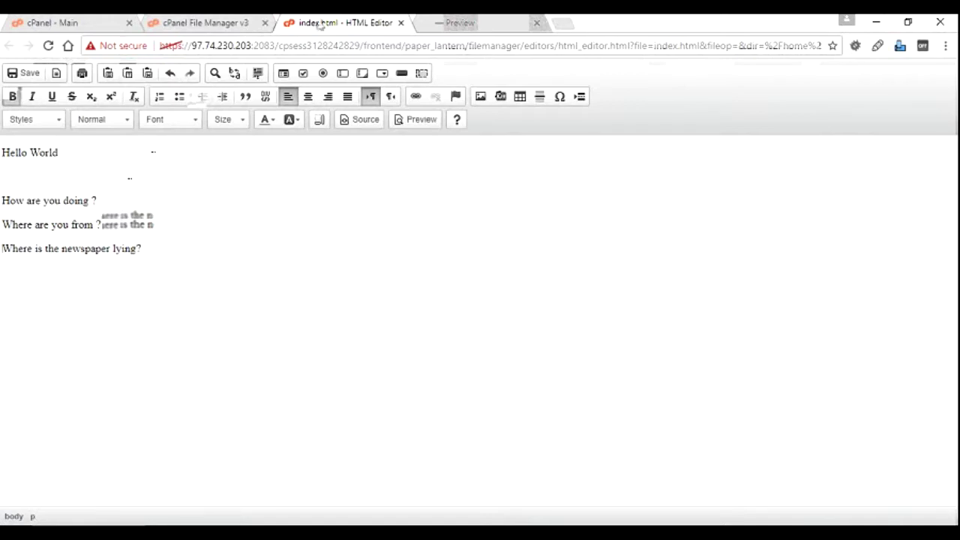
# - Number the three question lines 1–3, inspect the <ol> markup in the source, and preview it
pyautogui.moveTo(147, 252); pyautogui.dragTo(3, 200)
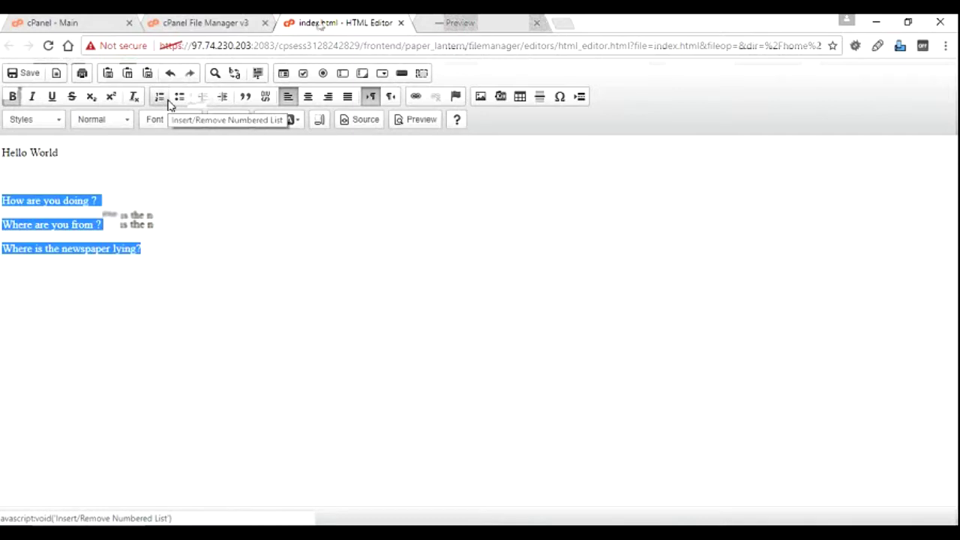
pyautogui.moveTo(153, 257); pyautogui.dragTo(1, 191)
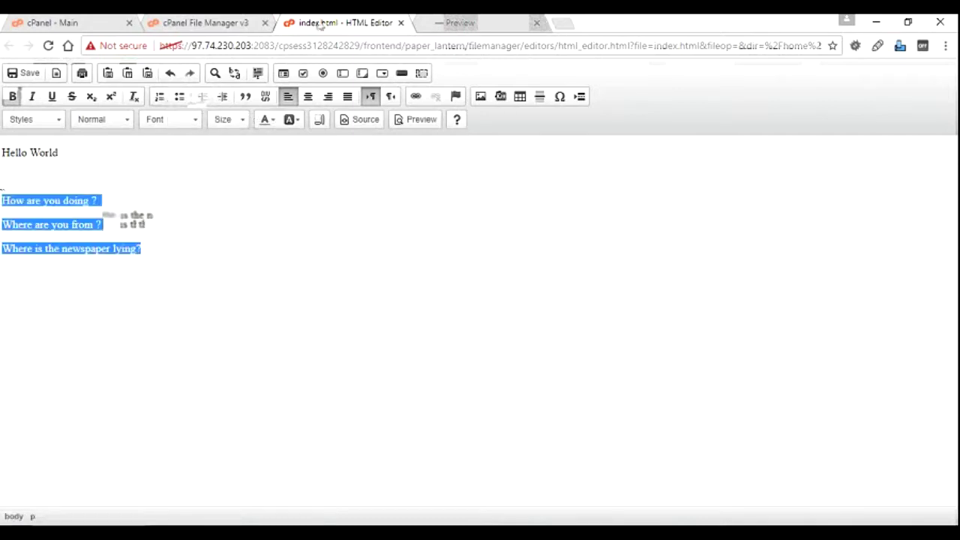
pyautogui.click(158, 98)
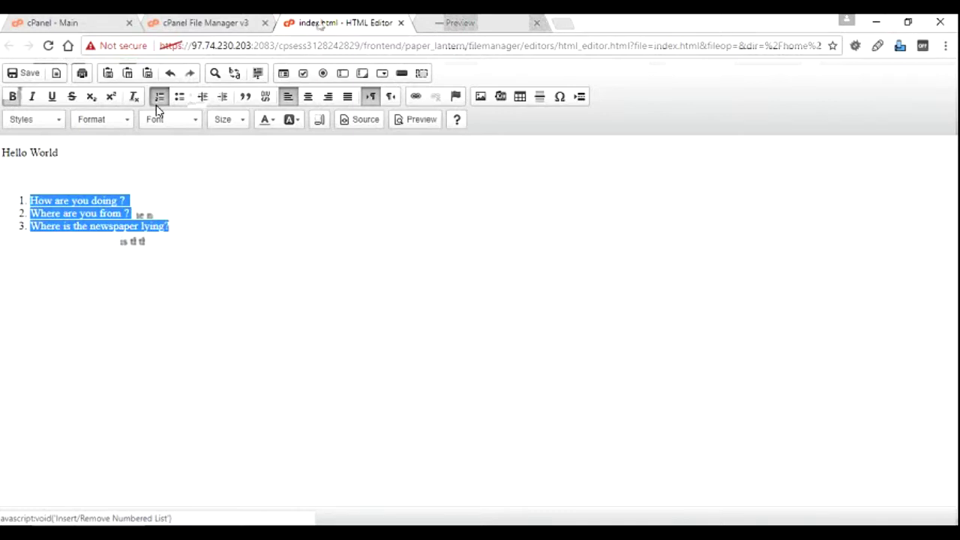
pyautogui.click(359, 120)
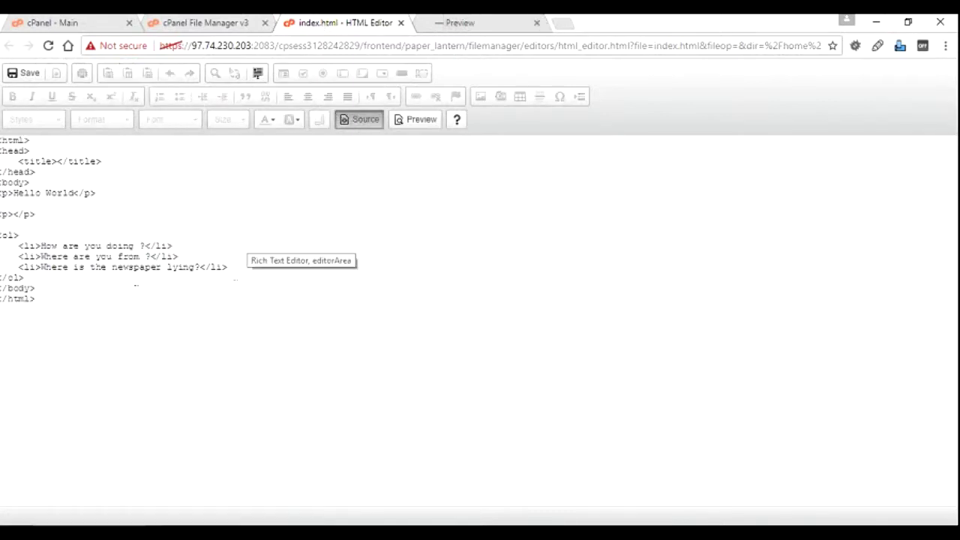
pyautogui.moveTo(53, 281); pyautogui.dragTo(1, 239)
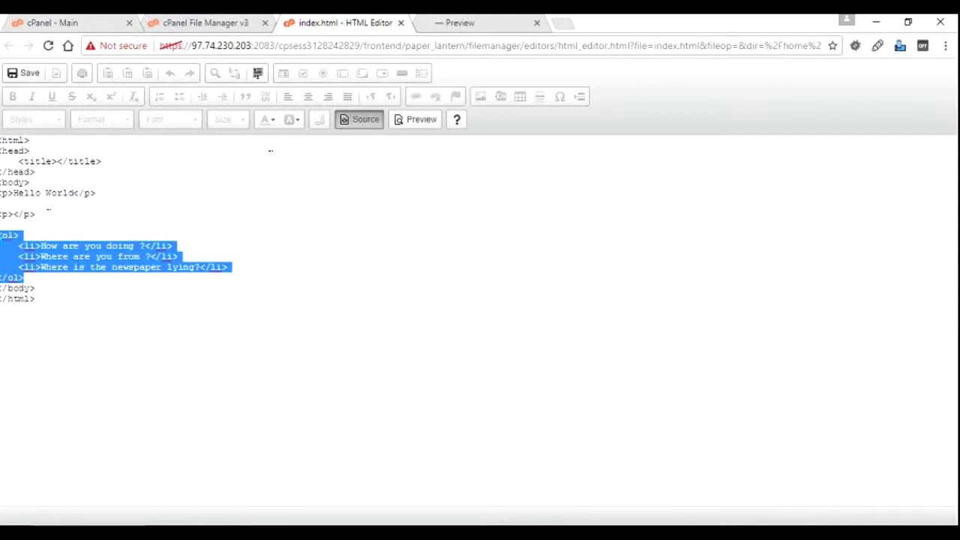
pyautogui.click(408, 122)
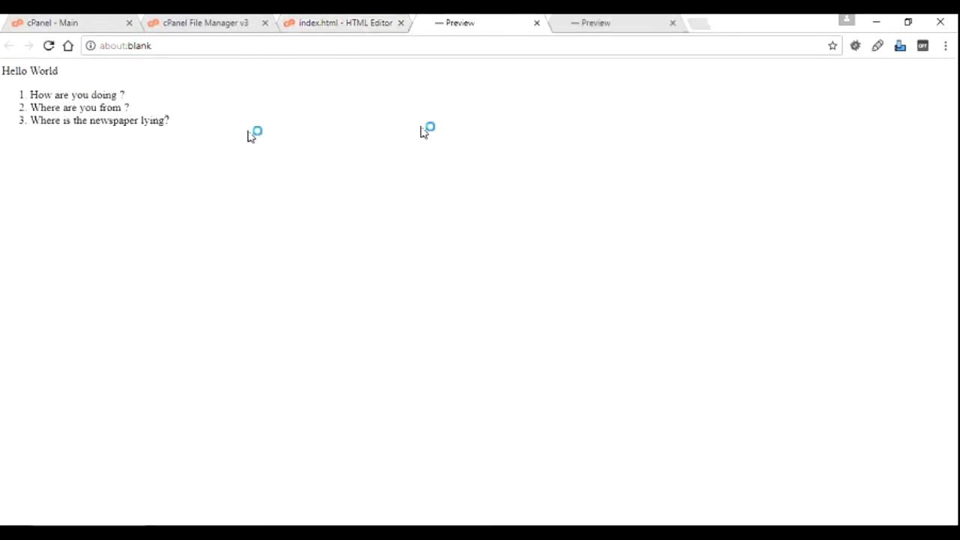
# - Check list items 2 and 3 in the preview, then undo the numbered list with Ctrl+Z
pyautogui.moveTo(231, 142); pyautogui.dragTo(36, 107)
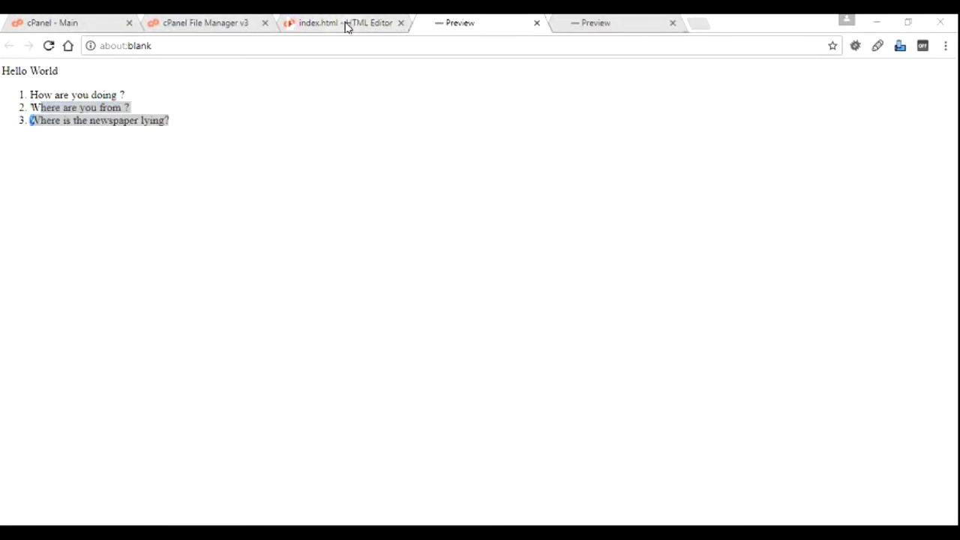
pyautogui.click(351, 23)
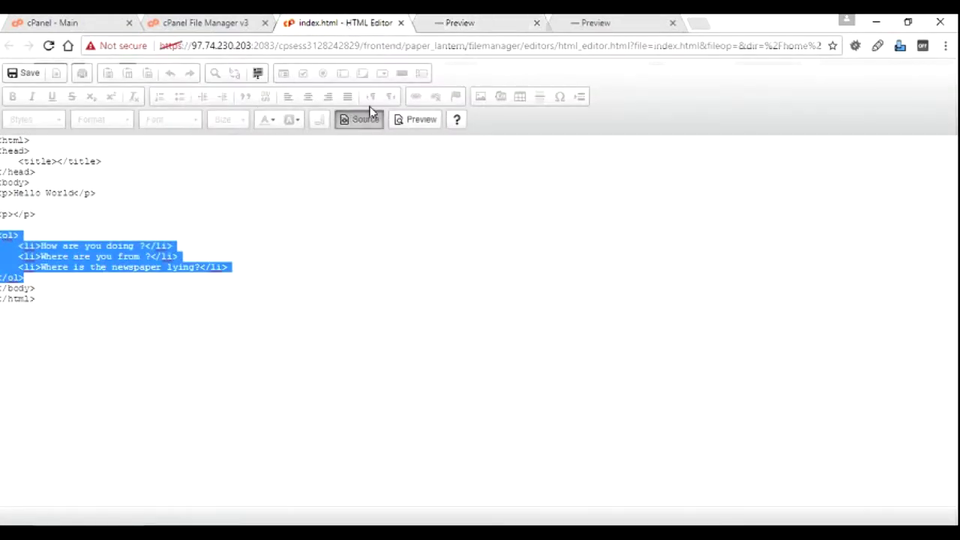
pyautogui.click(358, 124)
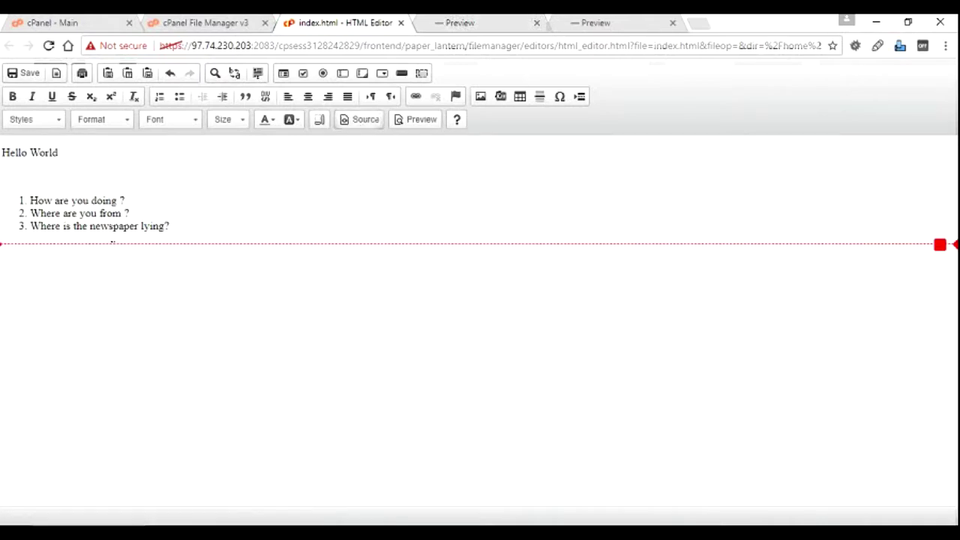
pyautogui.click(191, 174)
pyautogui.hotkey('ctrl', 'z')
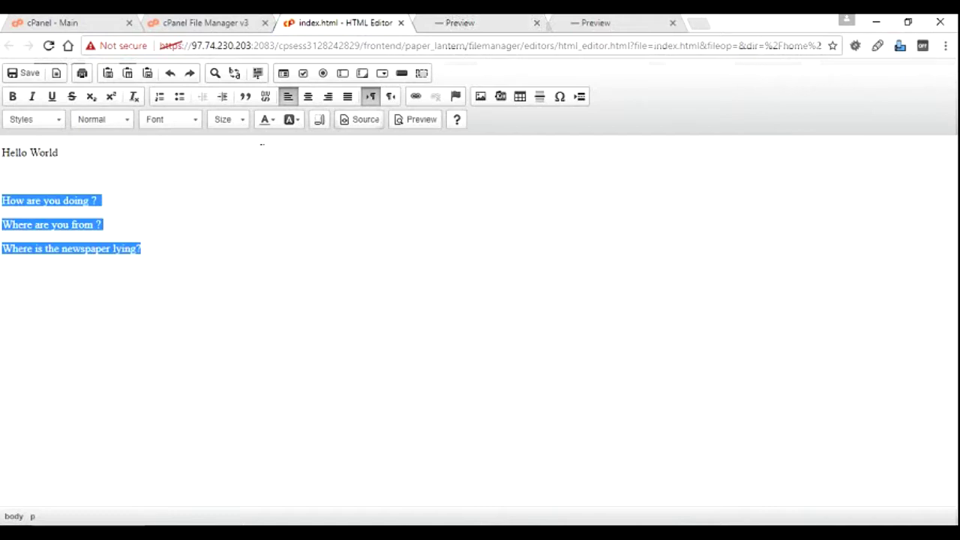
# - Insert a text field named mytest on a new line below the questions
pyautogui.click(190, 236)
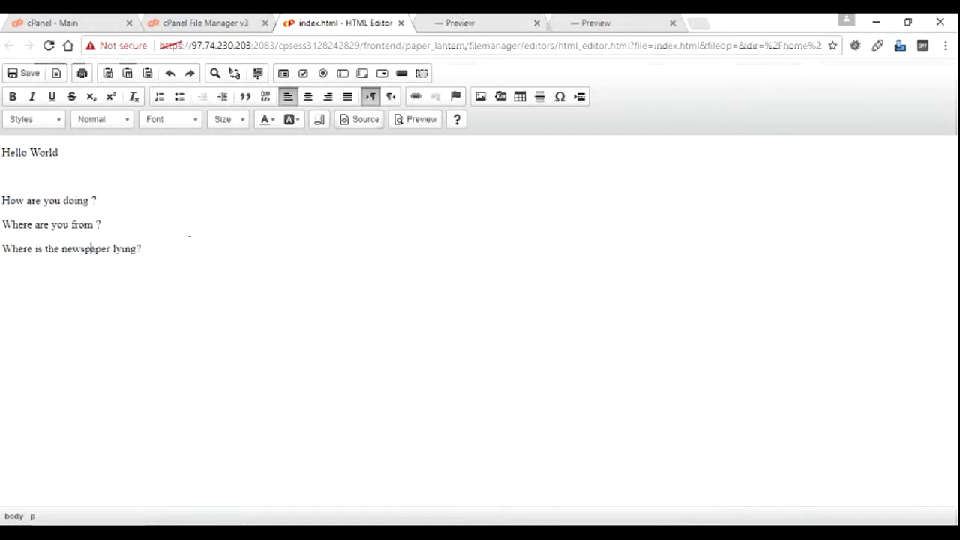
pyautogui.press('Return')
pyautogui.click(345, 74)
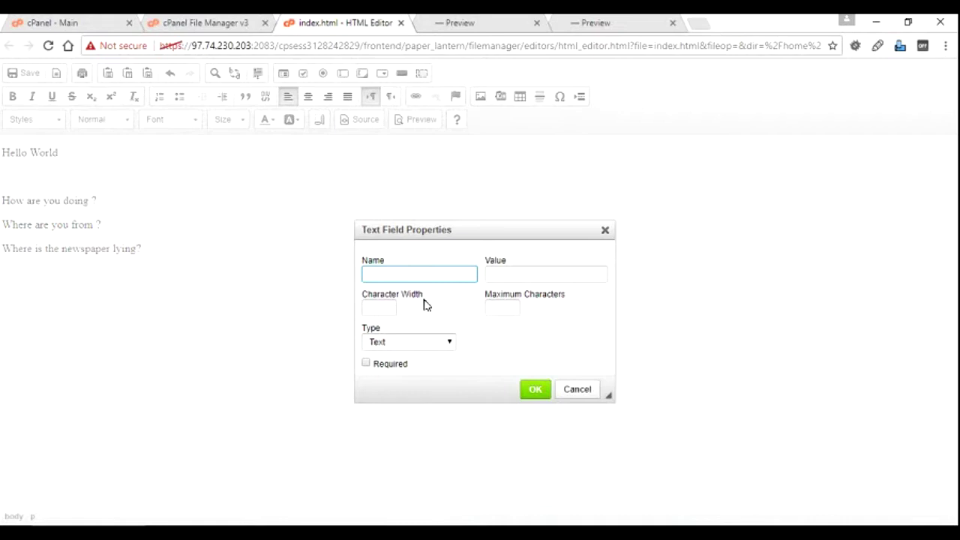
pyautogui.write('mytest')
pyautogui.press('Tab')
pyautogui.press('Tab')
pyautogui.press('Tab')
pyautogui.press('Tab')
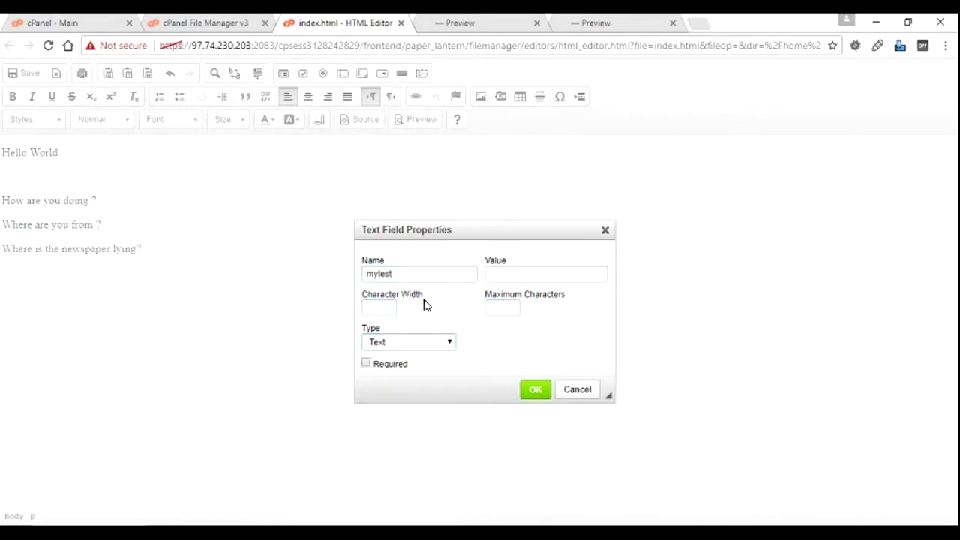
pyautogui.click(535, 390)
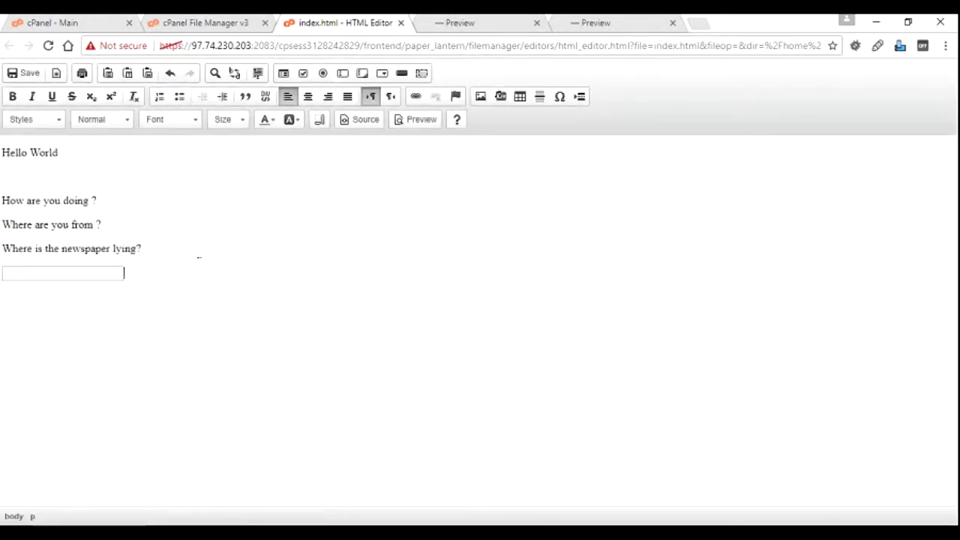
pyautogui.click(407, 74)
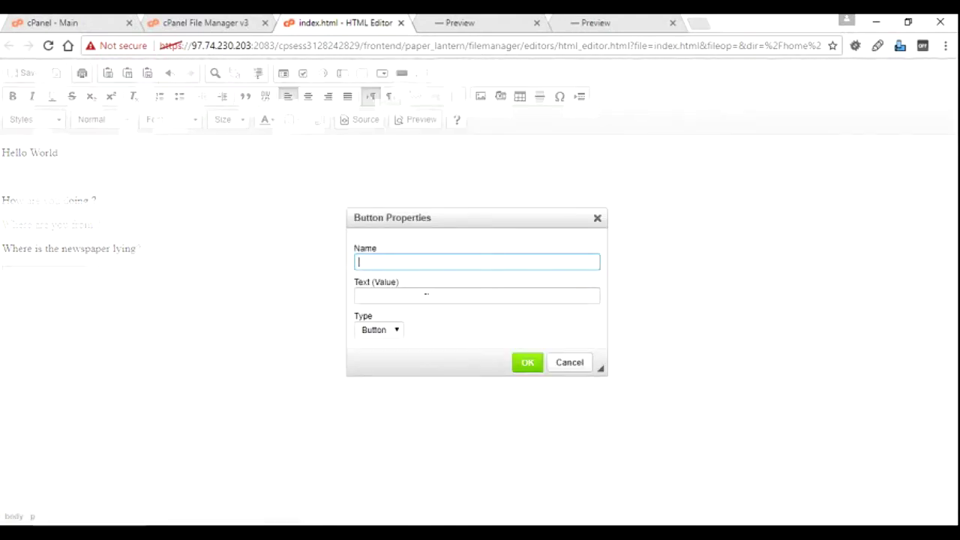
# - Insert a Button-type button named mybutton with the label ClickOnit
pyautogui.write('mybutton')
pyautogui.press('Tab')
pyautogui.write('Cli')
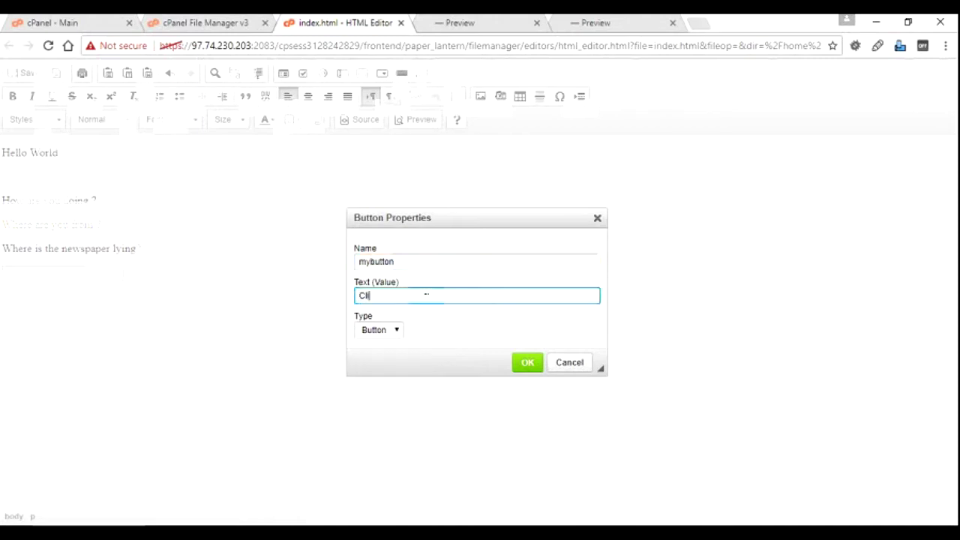
pyautogui.write('ckOnit')
pyautogui.click(399, 335)
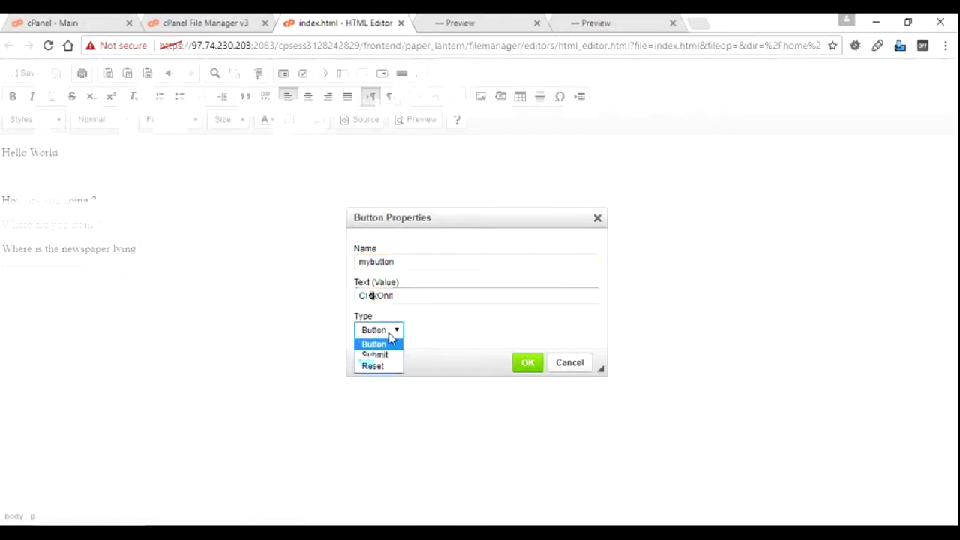
pyautogui.click(482, 343)
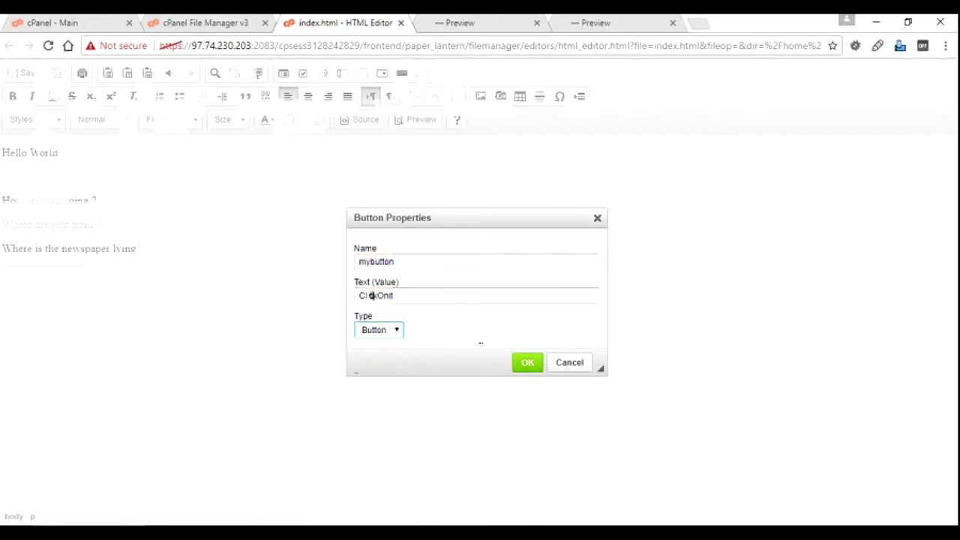
pyautogui.click(533, 367)
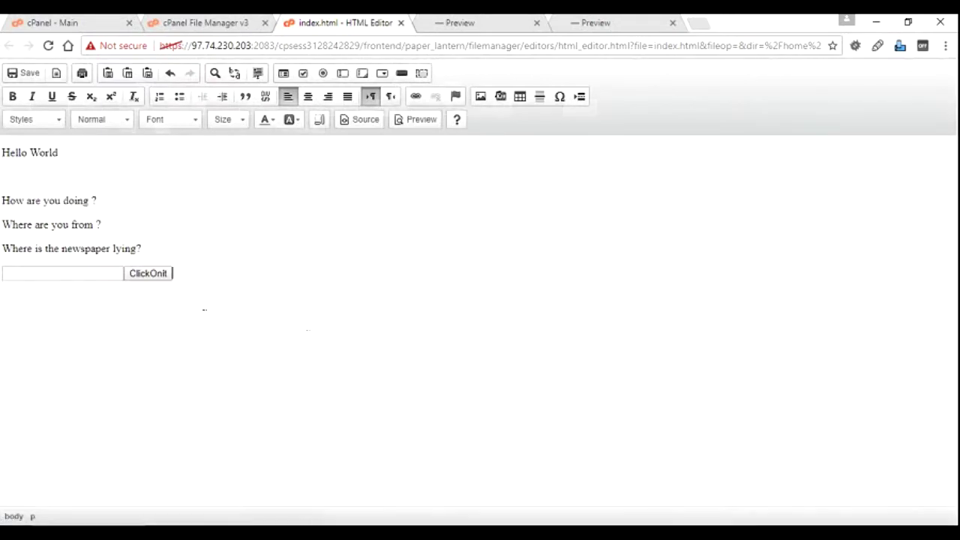
# - Preview the page, try the ClickOnit button, then close all preview tabs
pyautogui.click(420, 122)
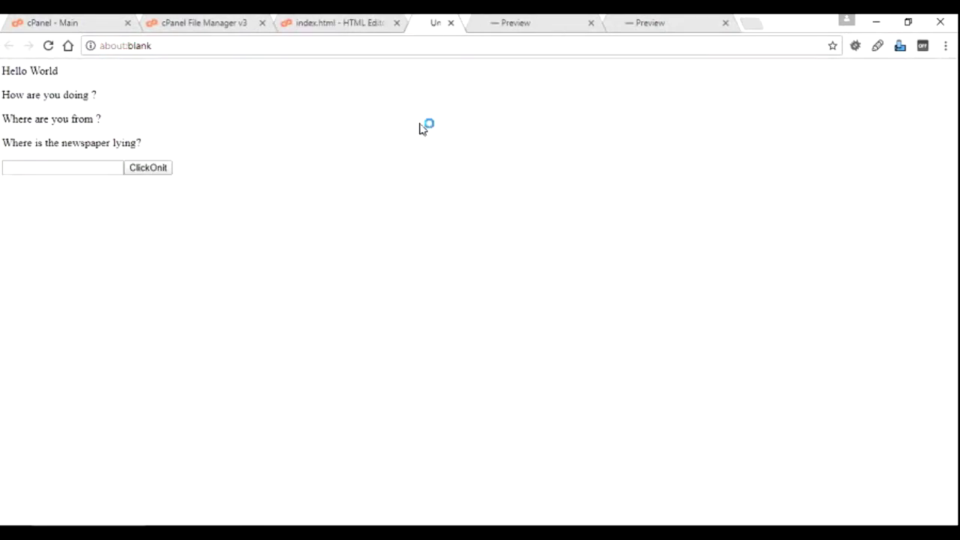
pyautogui.click(170, 167)
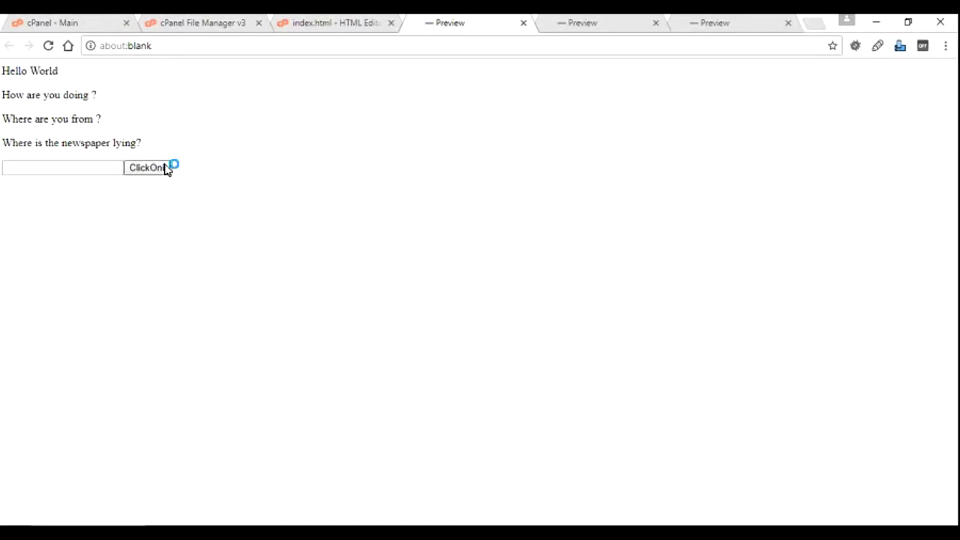
pyautogui.click(523, 24)
pyautogui.click(523, 23)
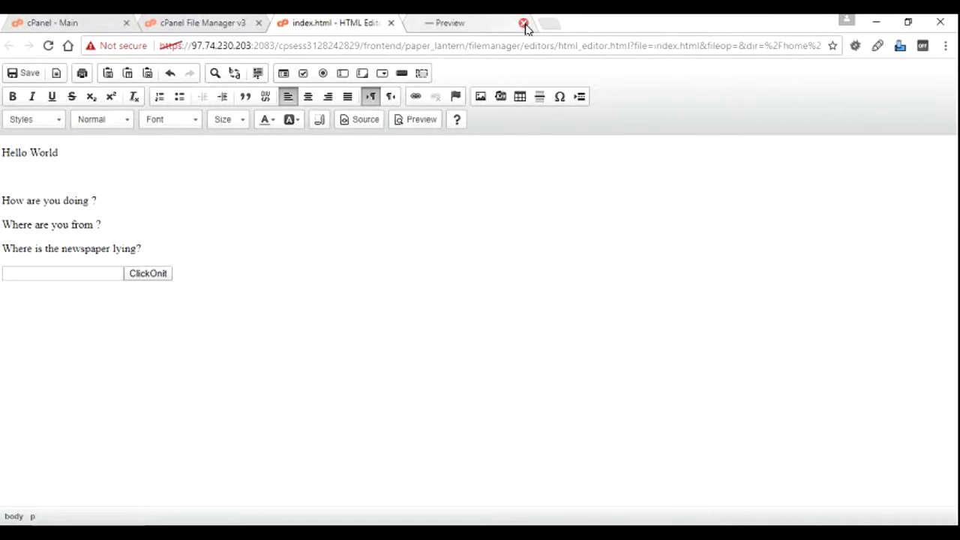
pyautogui.click(524, 24)
# - Switch to HTML source and back, then select the line 'Where is the newspaper lying?'
pyautogui.click(369, 122)
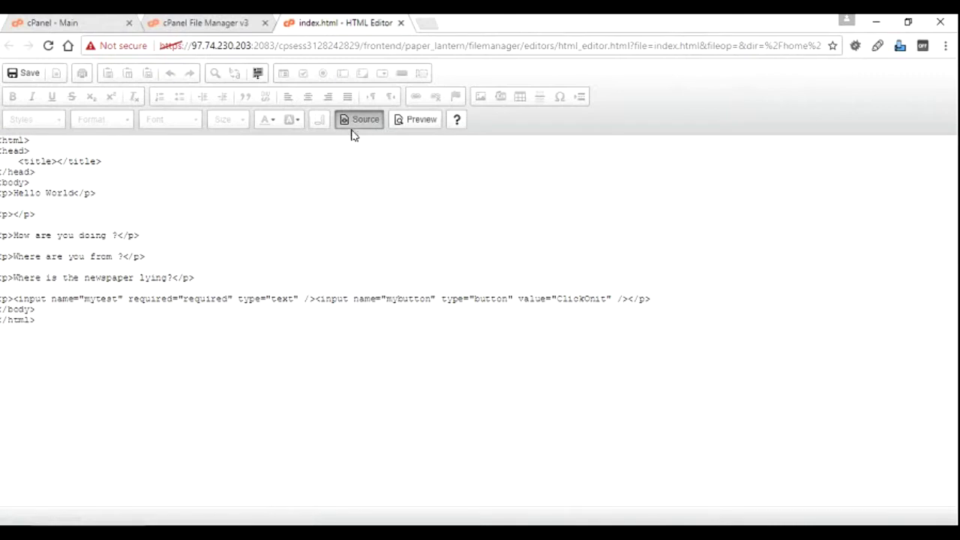
pyautogui.click(357, 122)
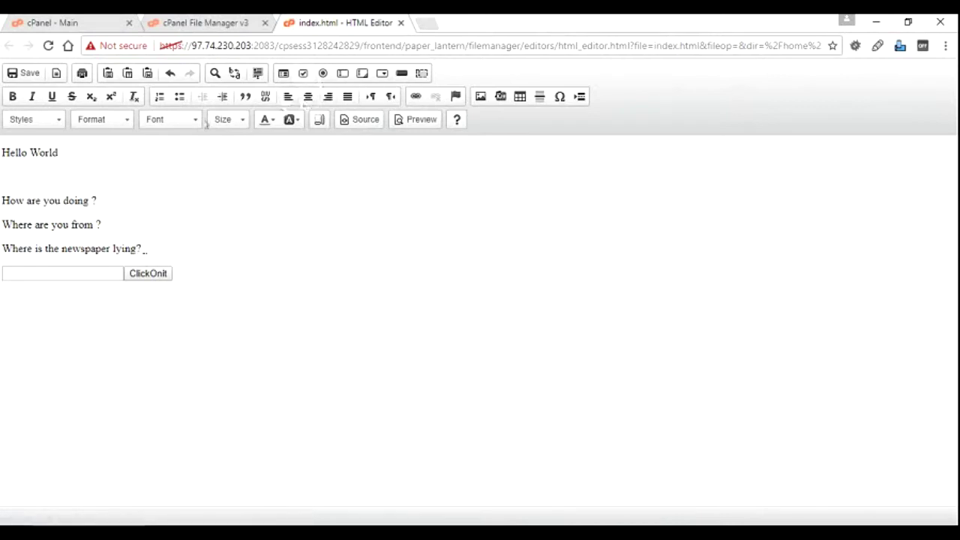
pyautogui.moveTo(145, 250); pyautogui.dragTo(1, 249)
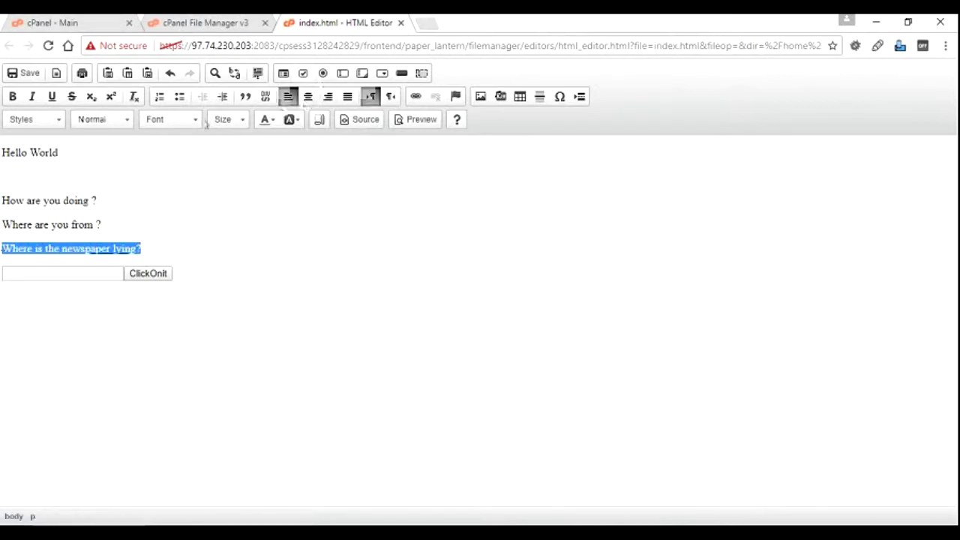
# - Right-align the newspaper question and link it to yahoo.com
pyautogui.click(348, 96)
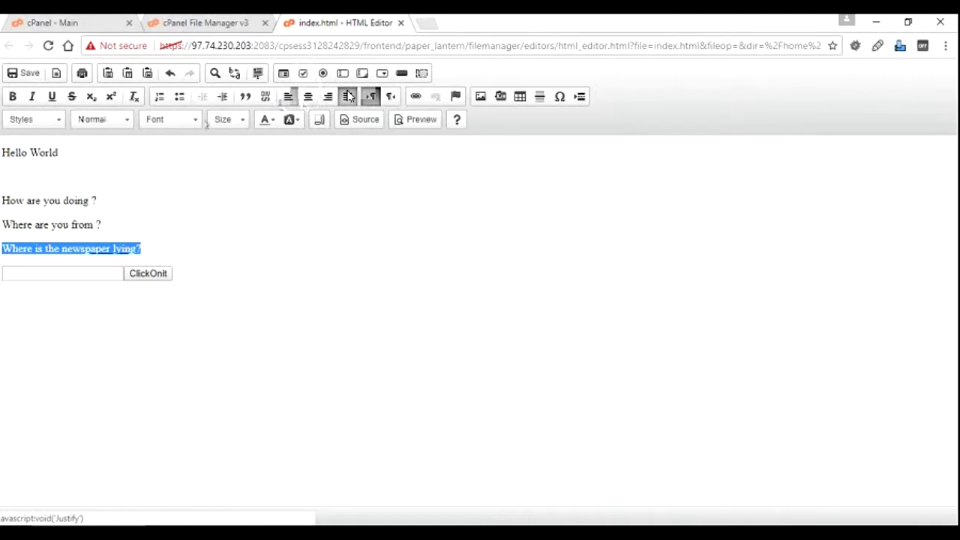
pyautogui.click(327, 105)
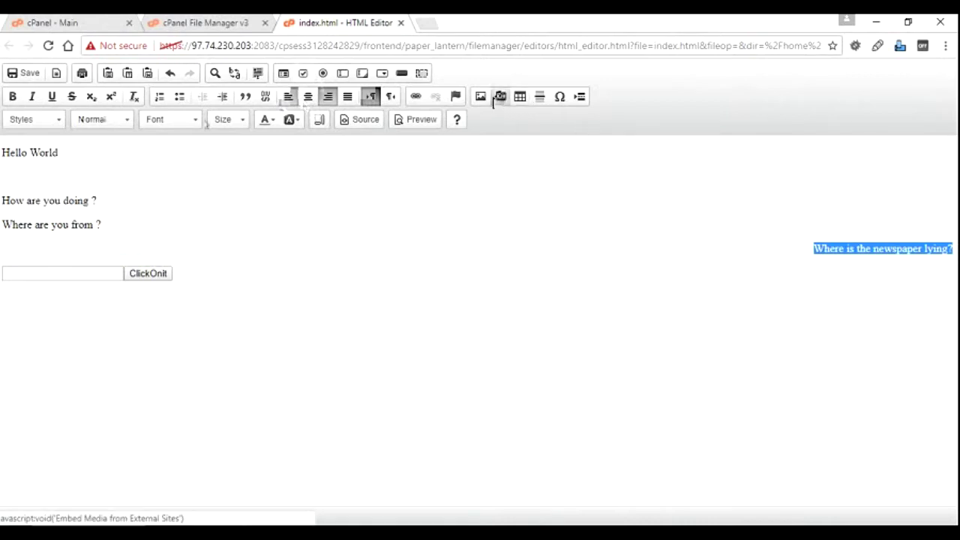
pyautogui.click(421, 100)
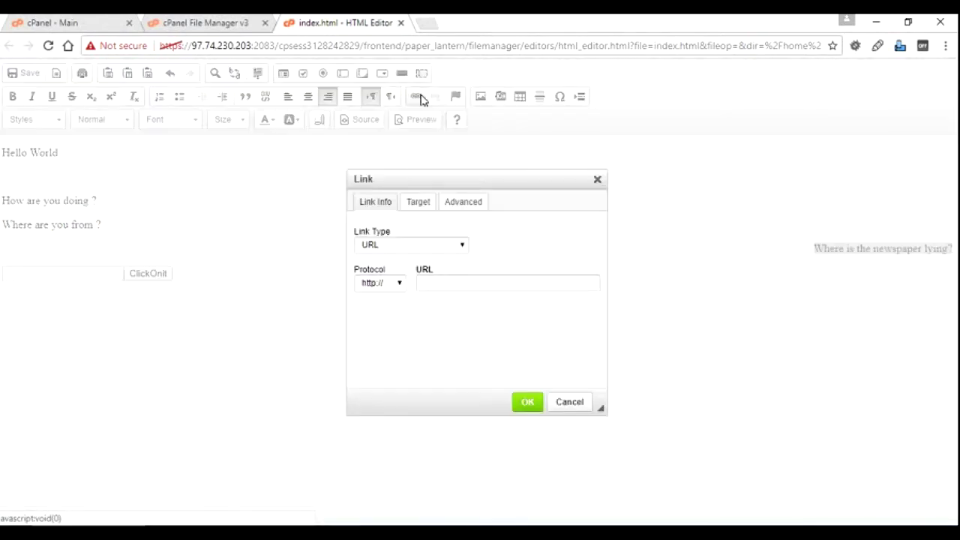
pyautogui.click(440, 282)
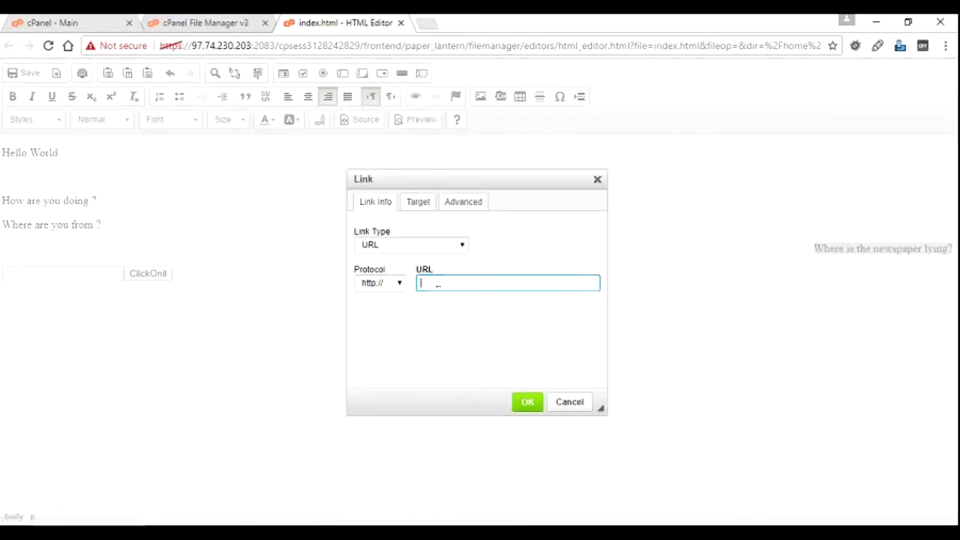
pyautogui.write('yahoo.com')
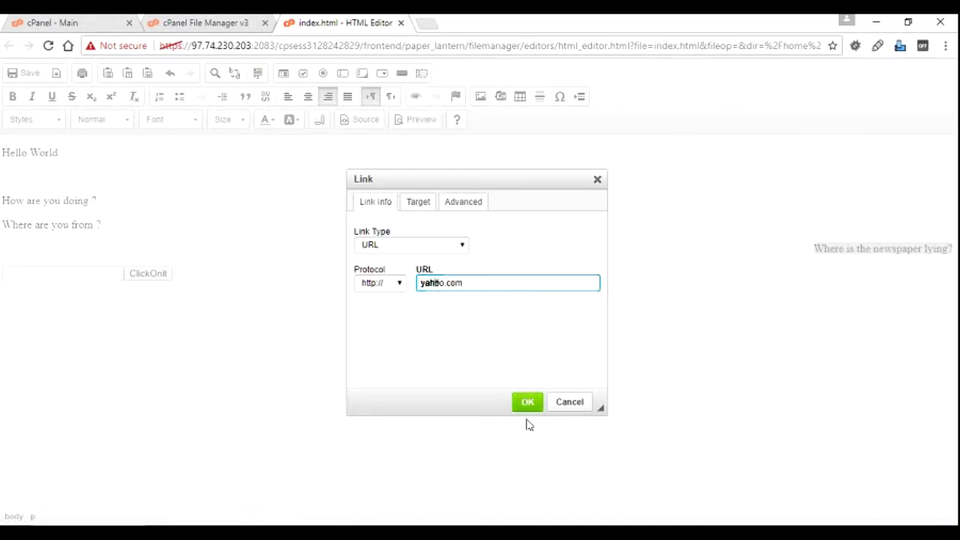
pyautogui.click(528, 403)
# - Preview the page and follow the newspaper link to Yahoo
pyautogui.click(744, 339)
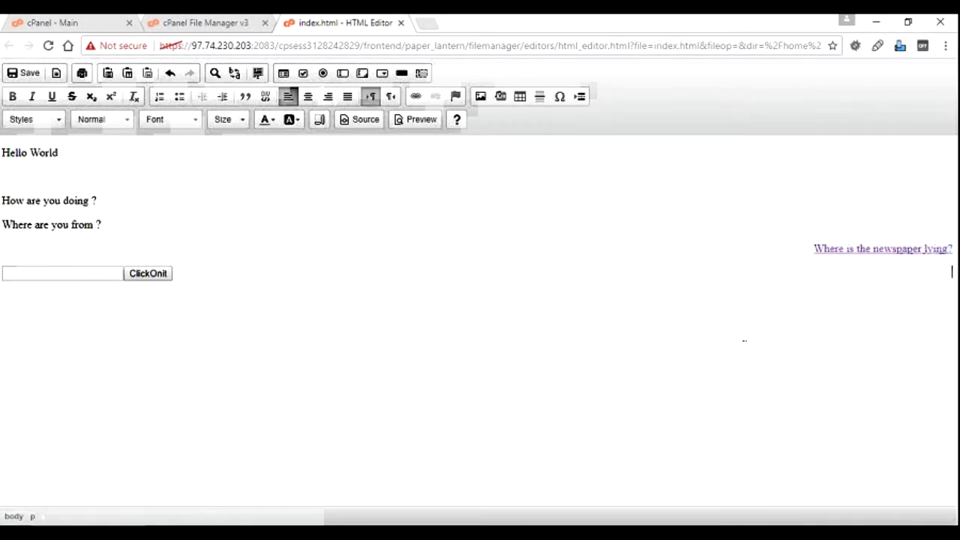
pyautogui.click(426, 122)
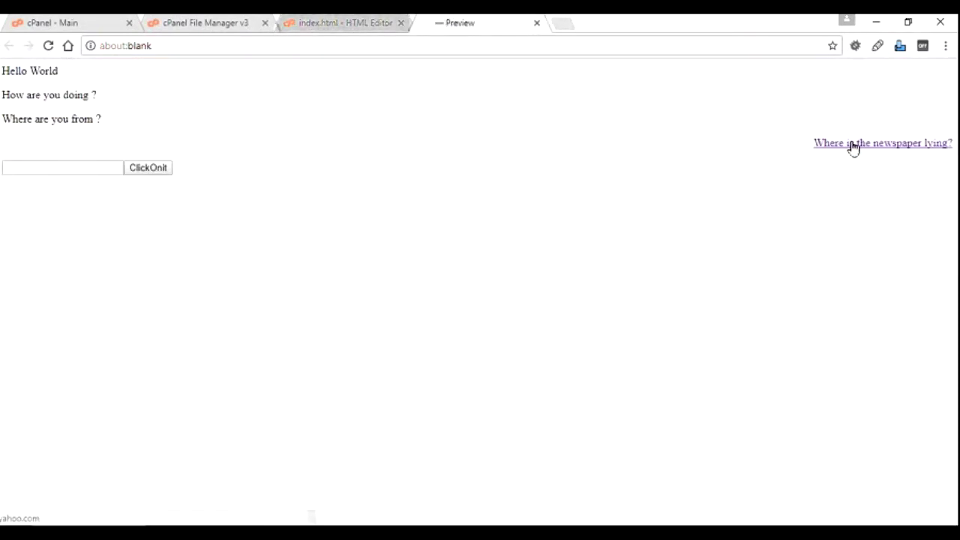
pyautogui.click(902, 143)
# - Close the Yahoo tab to return to the index.html editor
pyautogui.click(537, 24)
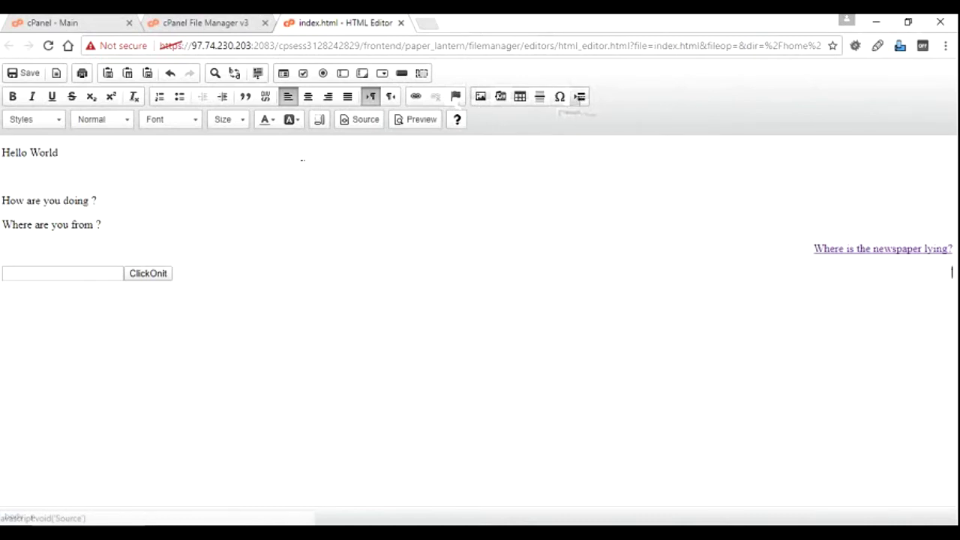
pyautogui.click(201, 131)
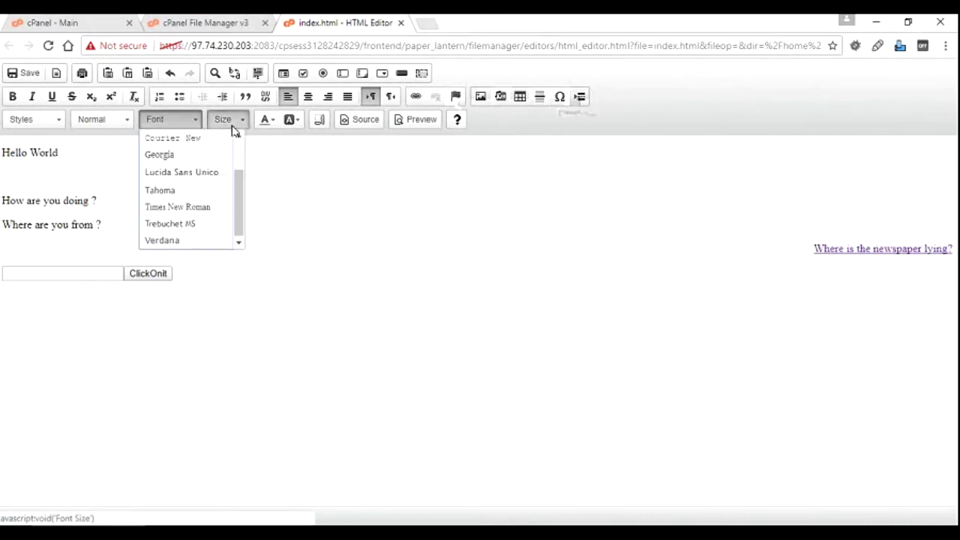
pyautogui.click(233, 131)
pyautogui.click(269, 120)
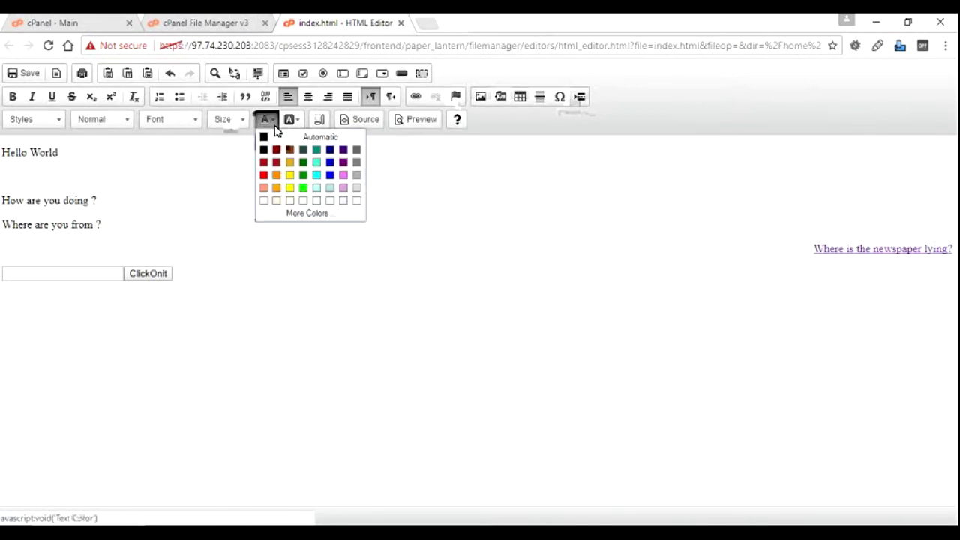
pyautogui.click(126, 294)
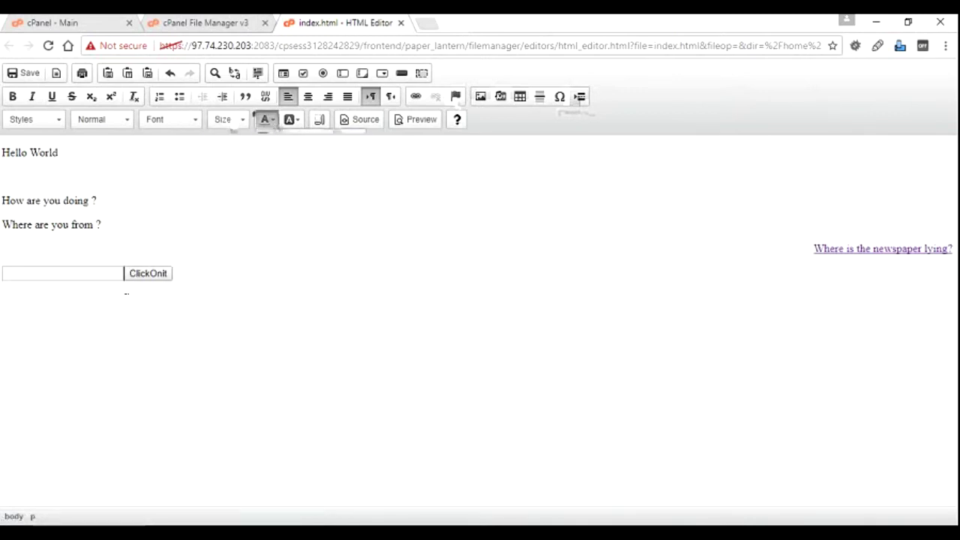
pyautogui.click(373, 127)
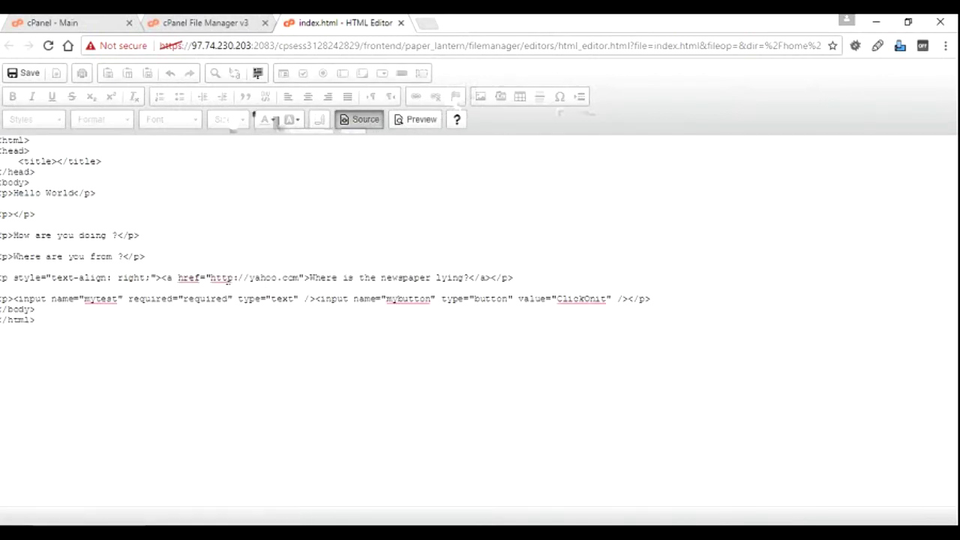
# - Add <i> before 'How are you doing ?' and a closing italic tag after it in the source
pyautogui.click(12, 235)
pyautogui.write('i>')
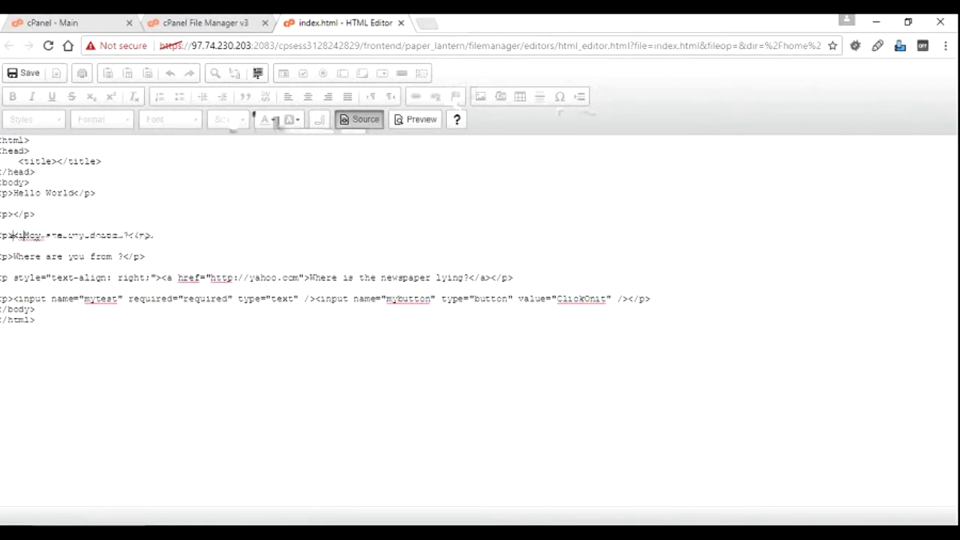
pyautogui.press('BackSpace')
pyautogui.write('>')
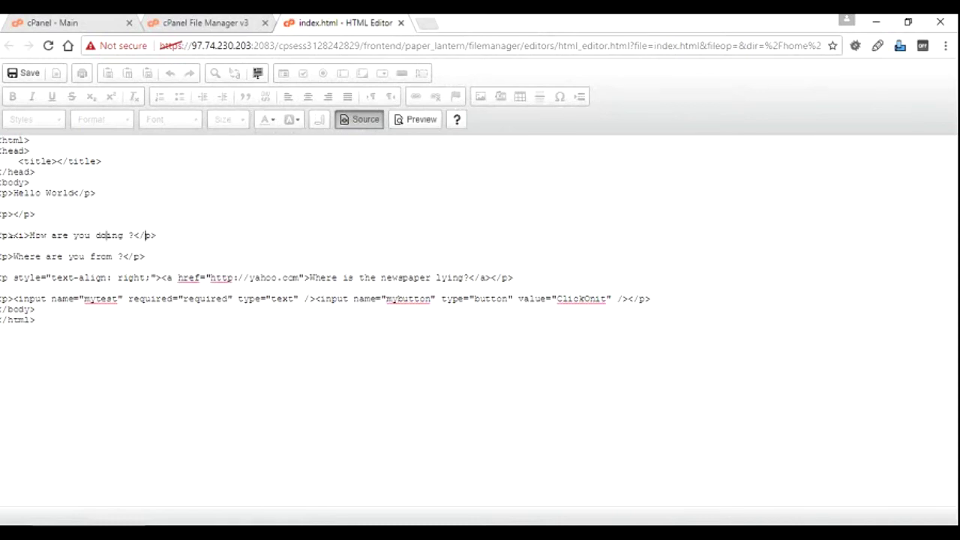
pyautogui.click(137, 236)
pyautogui.write('</>')
pyautogui.write('i></')
pyautogui.click(368, 124)
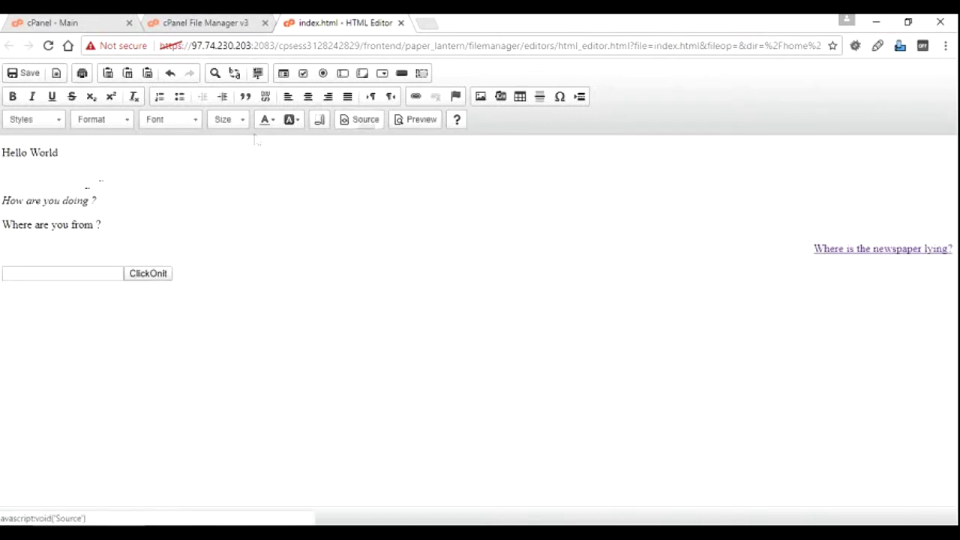
# - Select the italic 'How are you doing ?' line in the visual view
pyautogui.moveTo(98, 201); pyautogui.dragTo(1, 208)
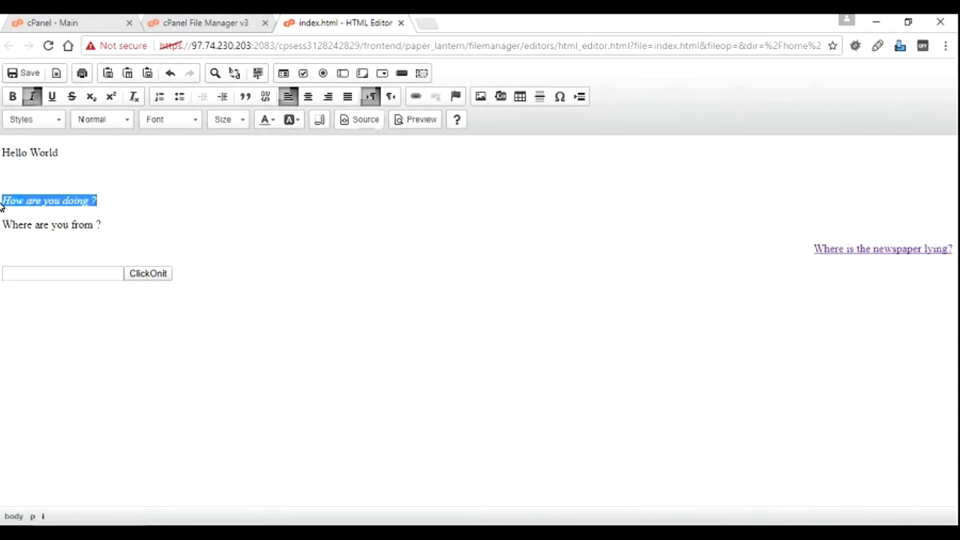